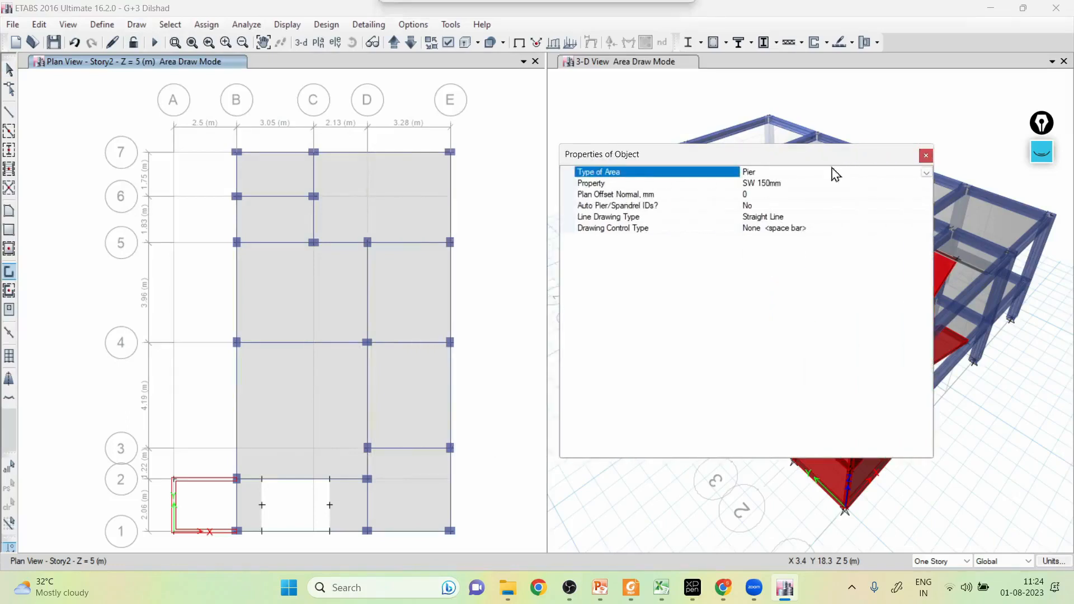
- Set the pier wall property to None and draw a wall along grid B from grid 2 to grid 7
{"action": "left_click", "coordinate": [926, 185]}
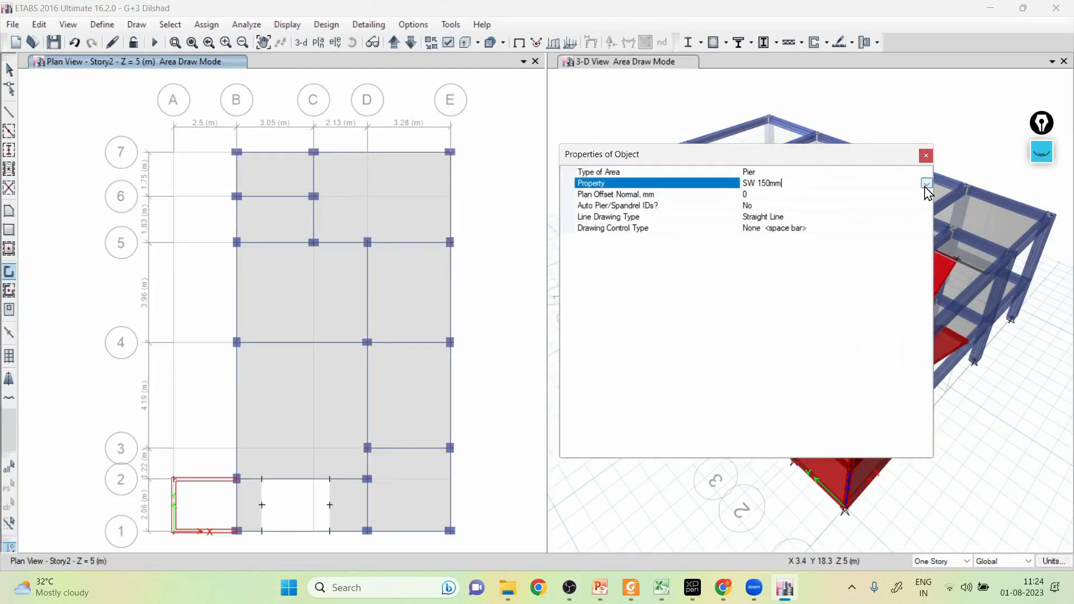
{"action": "left_click", "coordinate": [926, 184]}
{"action": "left_click", "coordinate": [752, 200]}
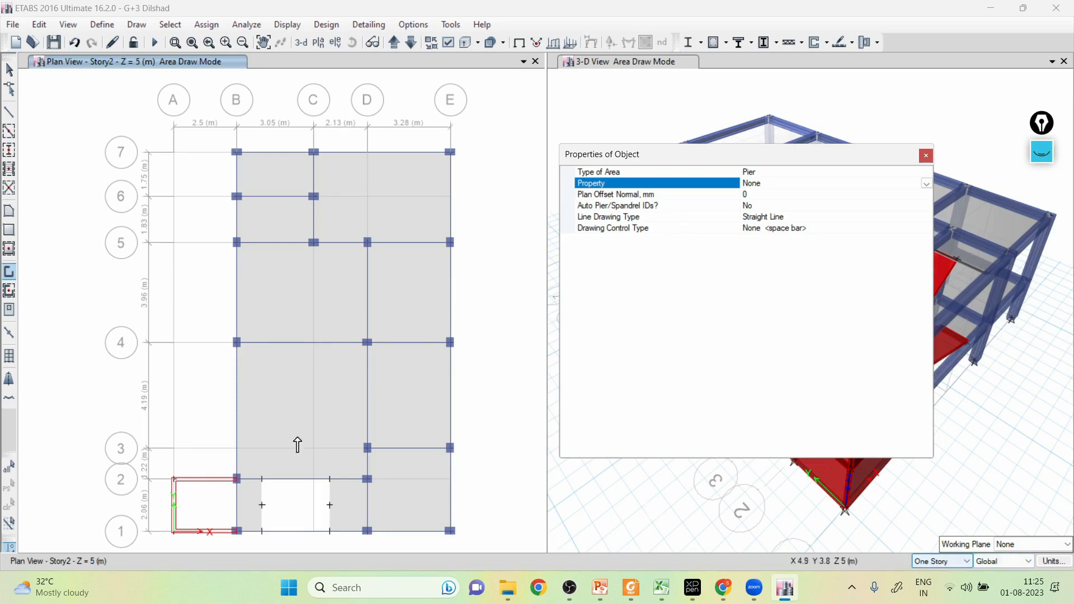
{"action": "left_click", "coordinate": [237, 479]}
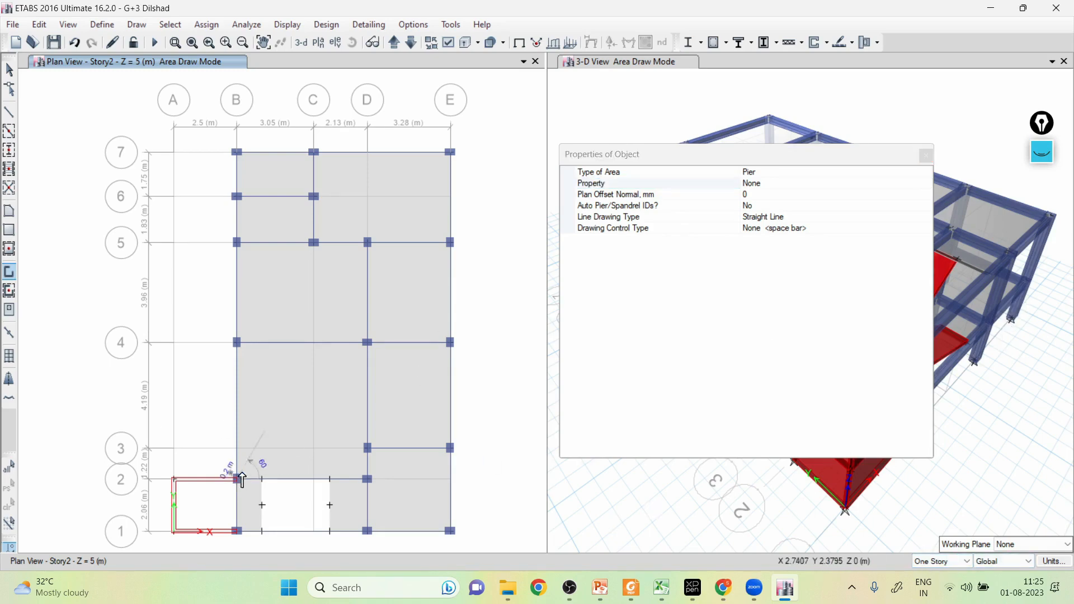
{"action": "left_click", "coordinate": [237, 154]}
{"action": "left_click_drag", "start_coordinate": [693, 165], "coordinate": [689, 365]}
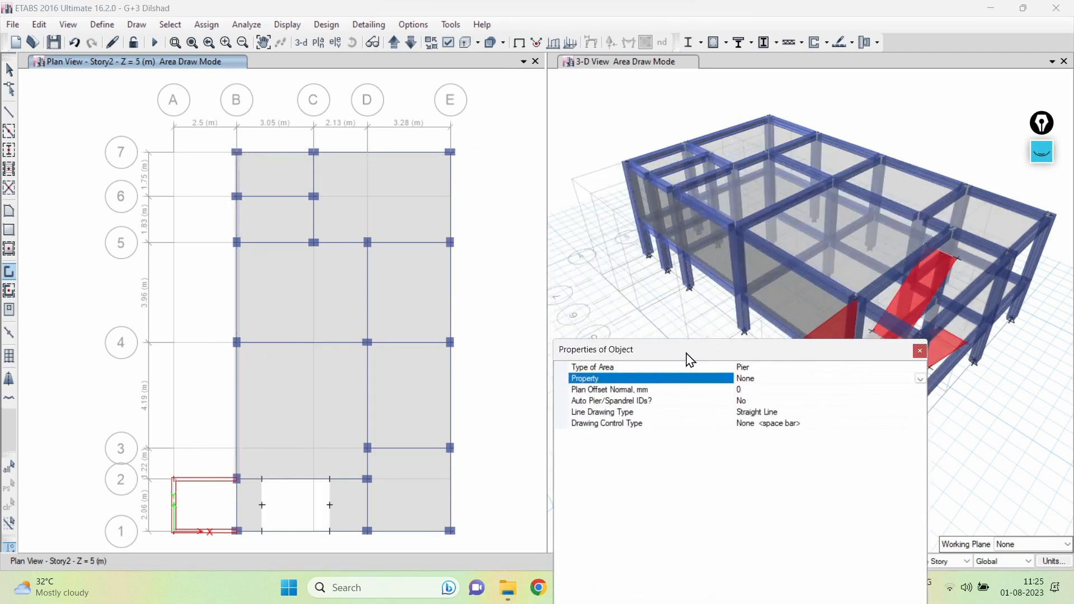
- Continue the wall along grids 7, E and 1 to the B-1 corner, then finish drawing and close the object properties
{"action": "left_click", "coordinate": [450, 151]}
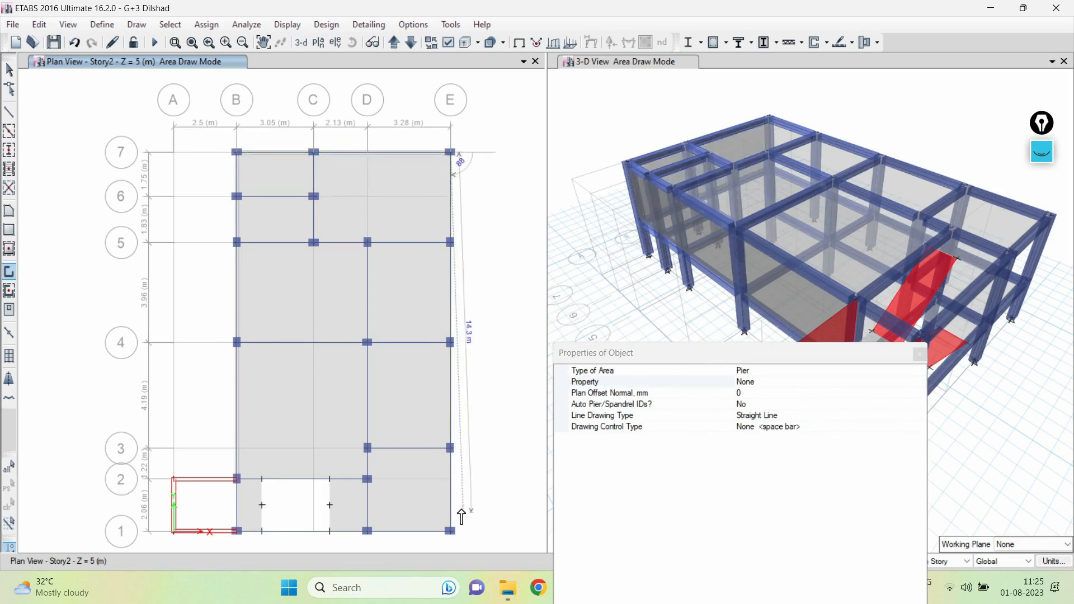
{"action": "left_click", "coordinate": [451, 531]}
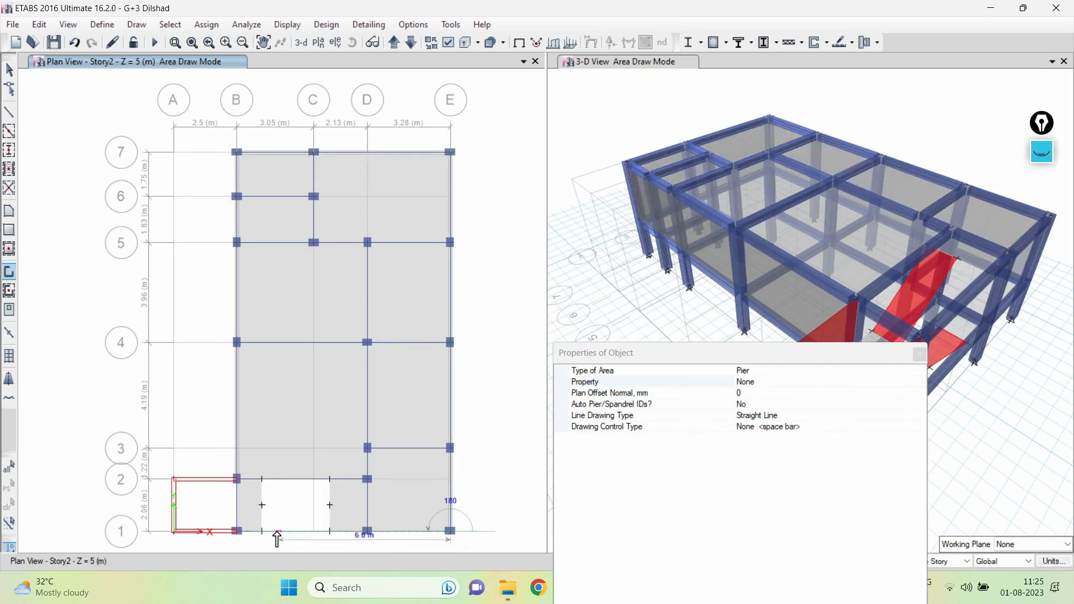
{"action": "double_click", "coordinate": [237, 531]}
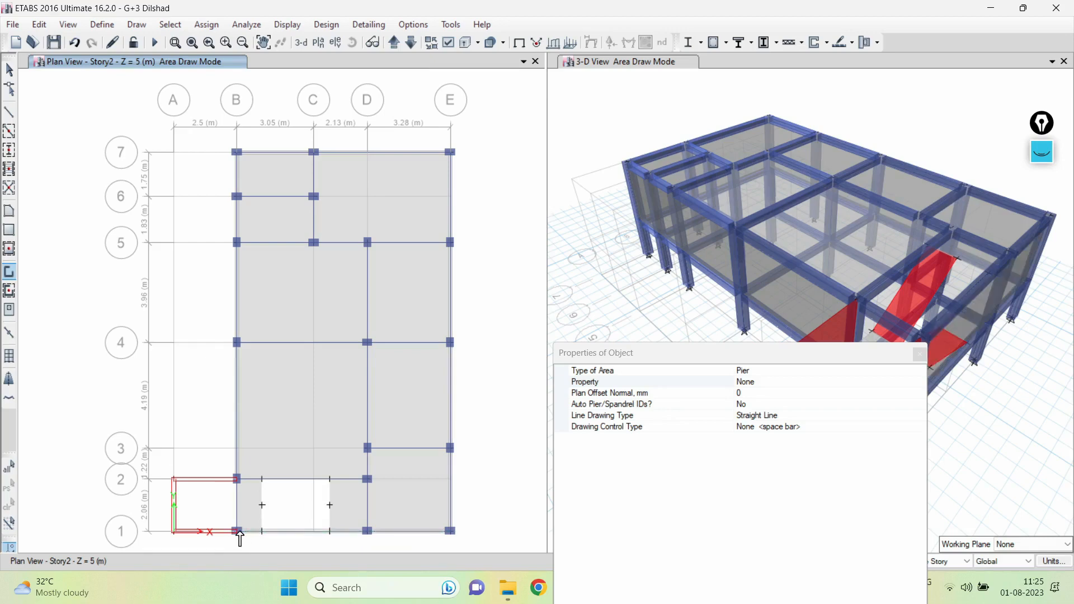
{"action": "left_click", "coordinate": [239, 538]}
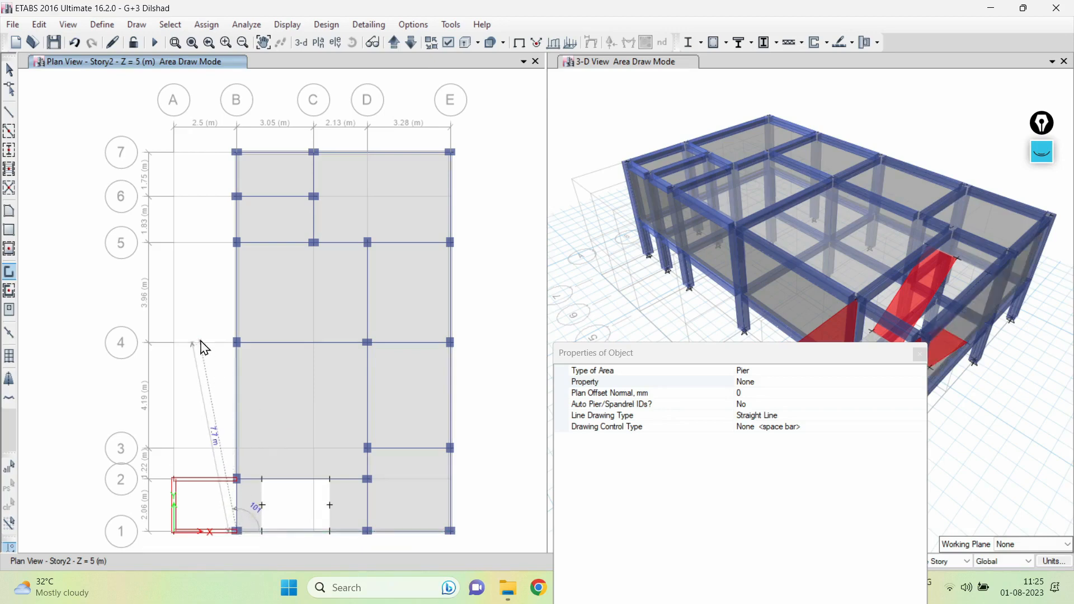
{"action": "key", "text": "Escape"}
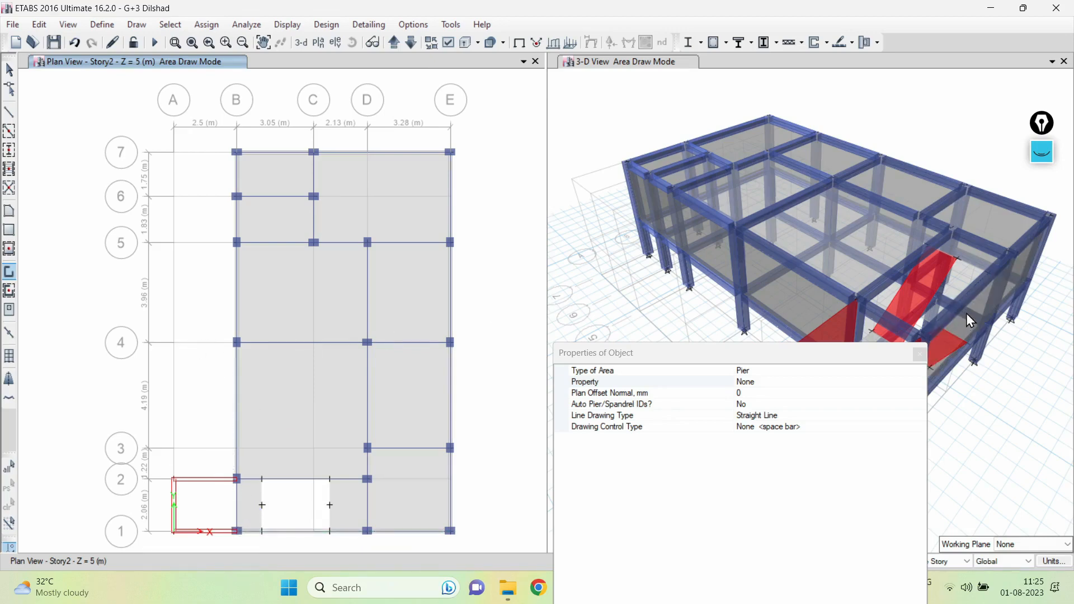
{"action": "left_click_drag", "start_coordinate": [811, 358], "coordinate": [621, 220]}
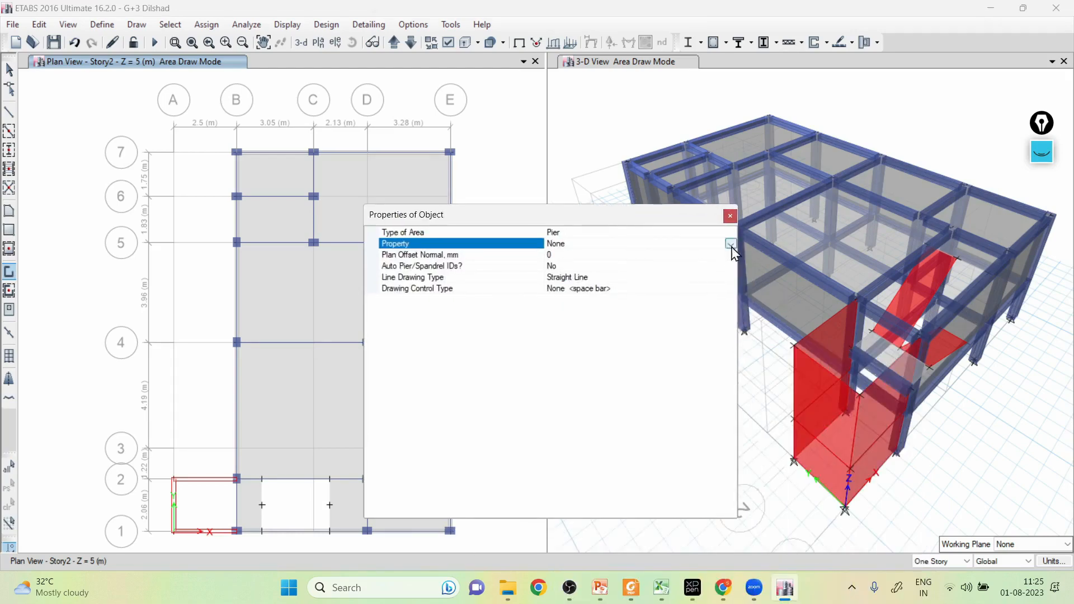
{"action": "left_click", "coordinate": [731, 217]}
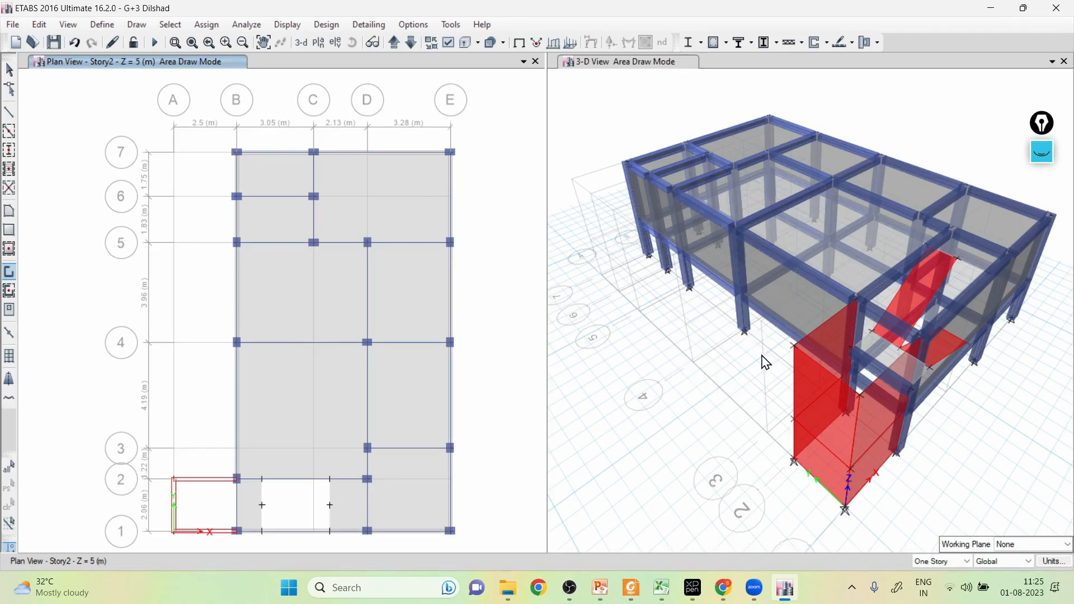
- Show the screen annotations and present the IS 875 Table 5 pressure coefficient slide full screen in PowerPoint
{"action": "left_click", "coordinate": [1042, 152]}
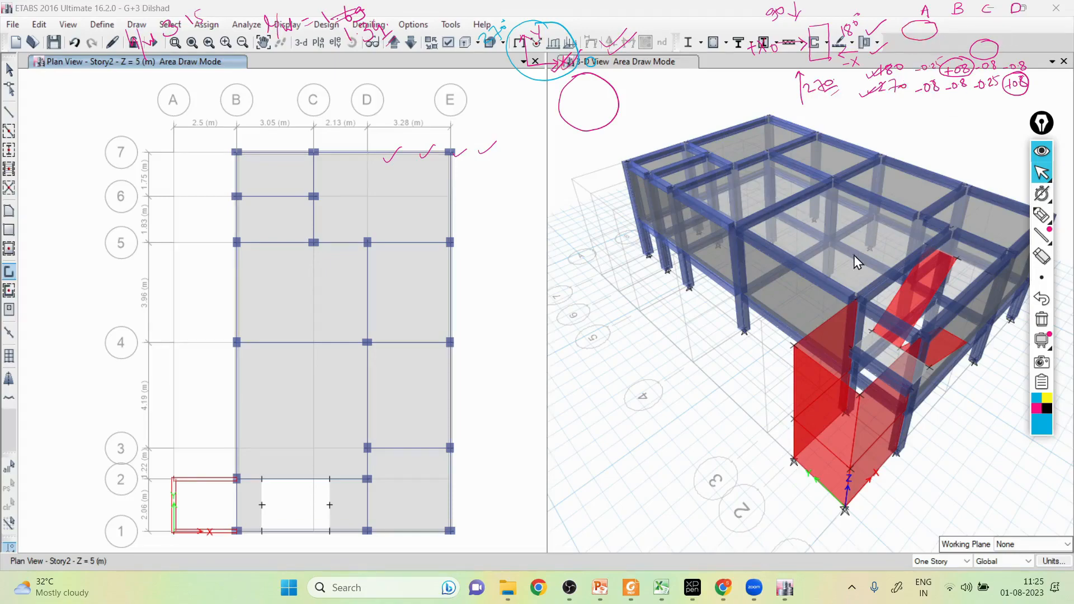
{"action": "left_click", "coordinate": [630, 587]}
{"action": "left_click", "coordinate": [631, 588]}
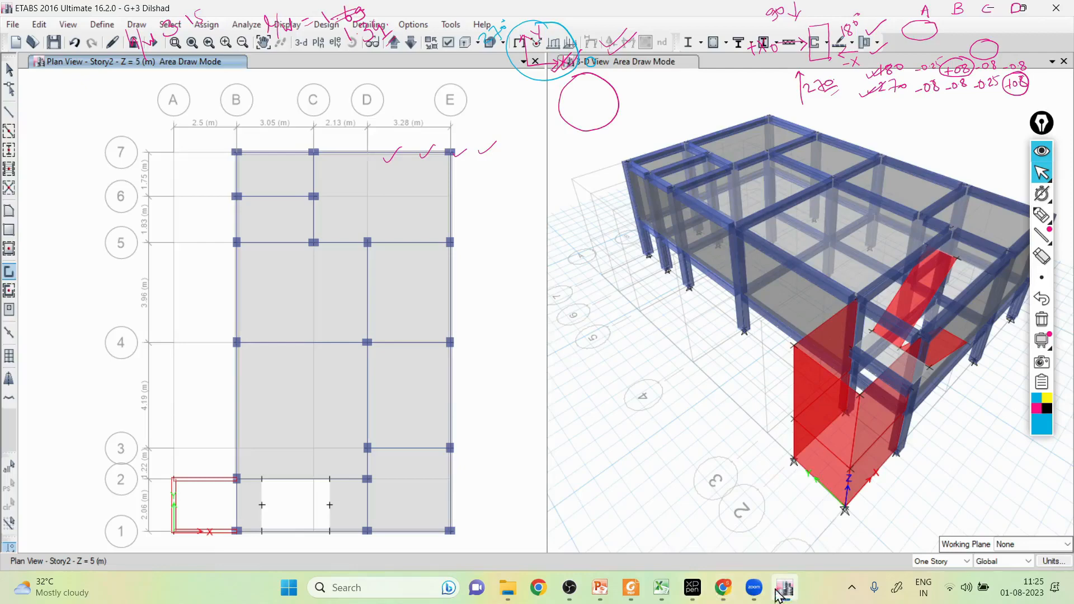
{"action": "left_click", "coordinate": [603, 587]}
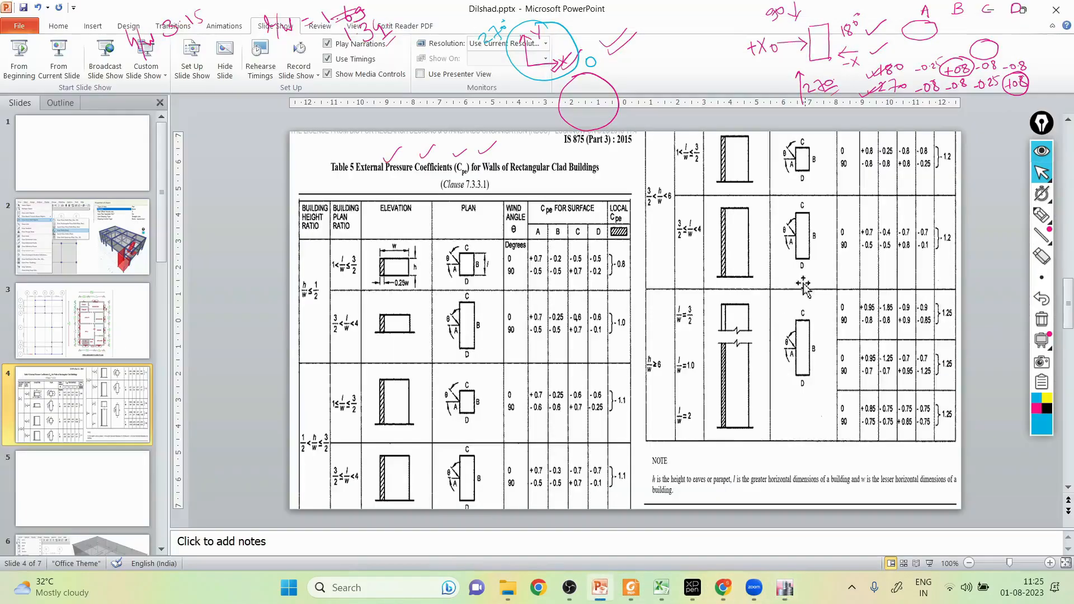
{"action": "left_click", "coordinate": [57, 60]}
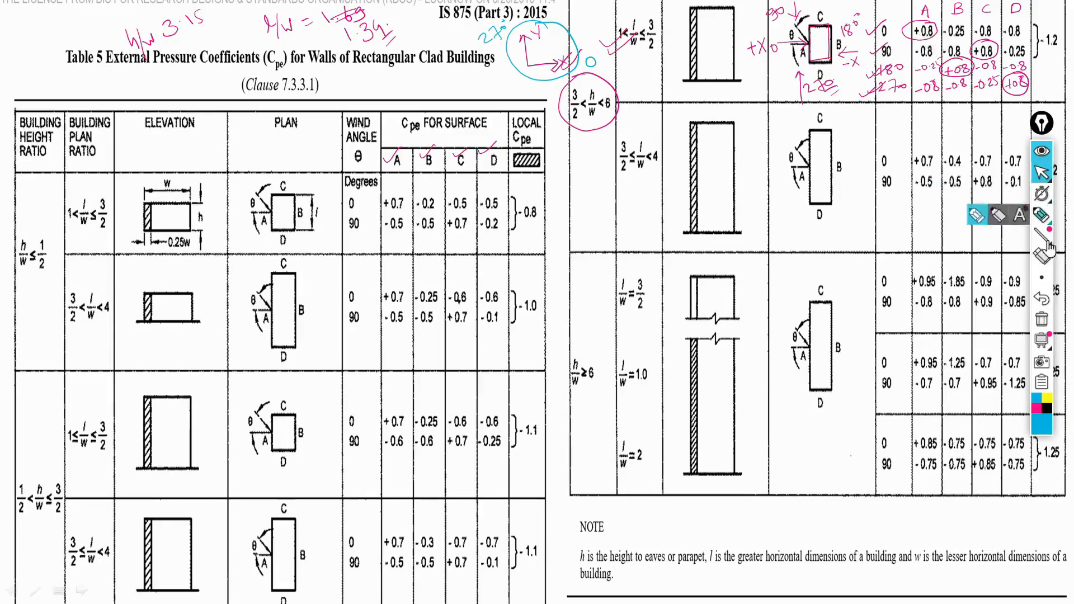
- Handwrite the 0-degree wind coefficients +0.8, -0.25, -0.8 and -0.8 under surfaces A to D, then leave the slide show
{"action": "left_click", "coordinate": [1042, 214]}
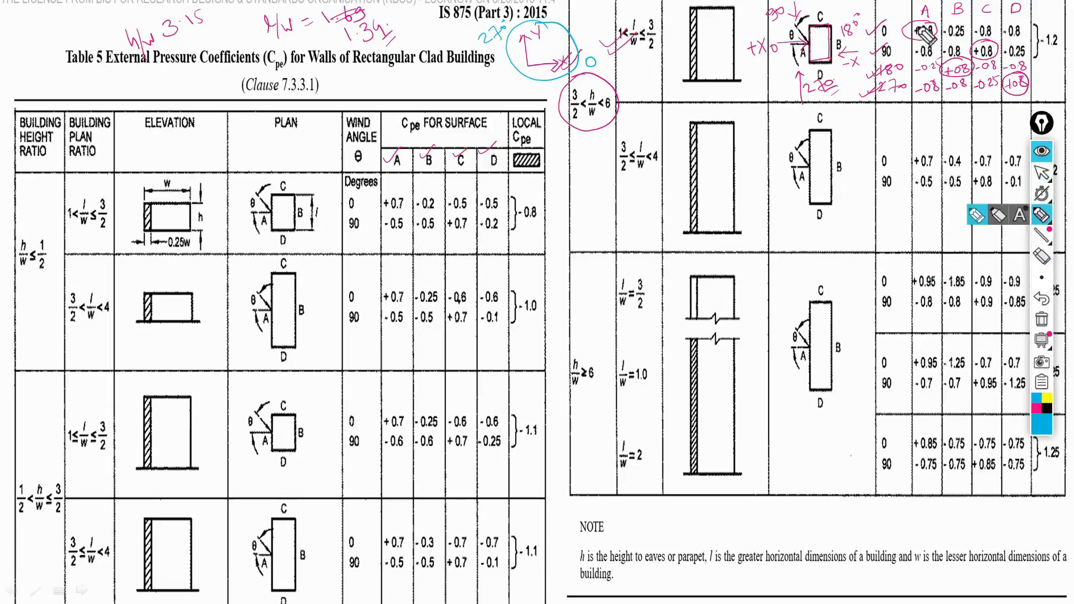
{"action": "mouse_move", "coordinate": [940, 34]}
{"action": "left_mouse_down"}
{"action": "mouse_move", "coordinate": [958, 38]}
{"action": "mouse_move", "coordinate": [960, 23]}
{"action": "mouse_move", "coordinate": [977, 22]}
{"action": "mouse_move", "coordinate": [1017, 39]}
{"action": "mouse_move", "coordinate": [1034, 36]}
{"action": "mouse_move", "coordinate": [1032, 20]}
{"action": "left_mouse_up"}
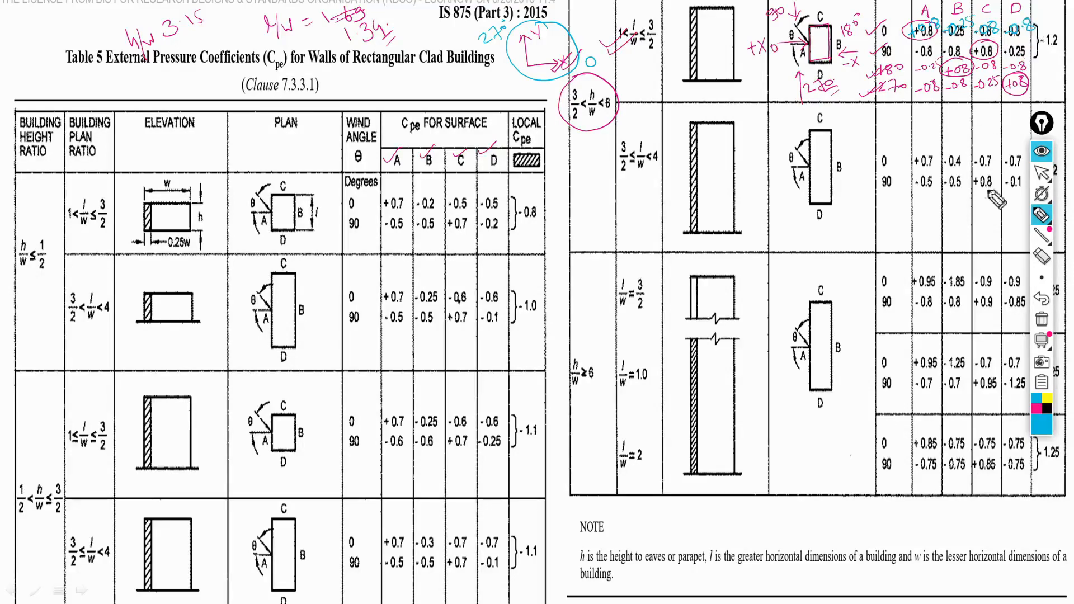
{"action": "key", "text": "Escape"}
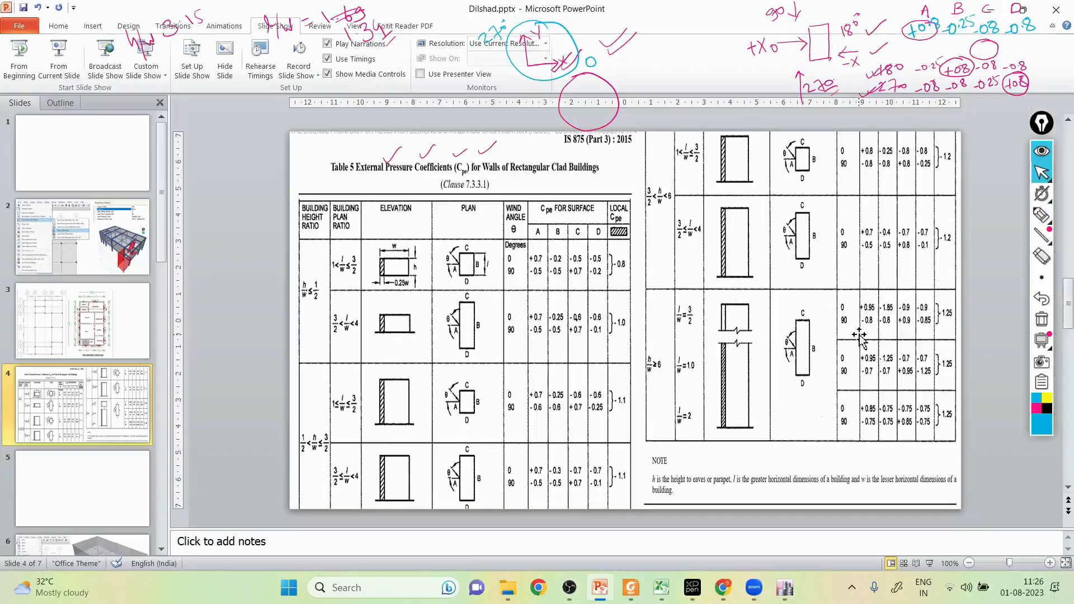
- Review the PowerPoint slide that explains the shell wind pressure coefficient assignment
{"action": "left_click", "coordinate": [782, 593]}
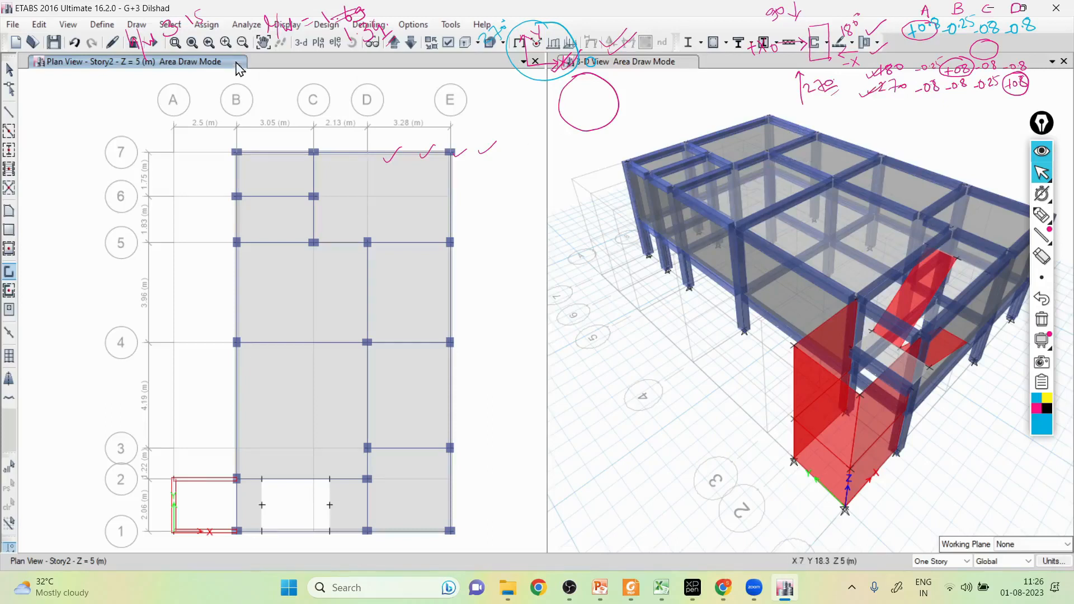
{"action": "left_click", "coordinate": [209, 27]}
{"action": "mouse_move", "coordinate": [778, 597]}
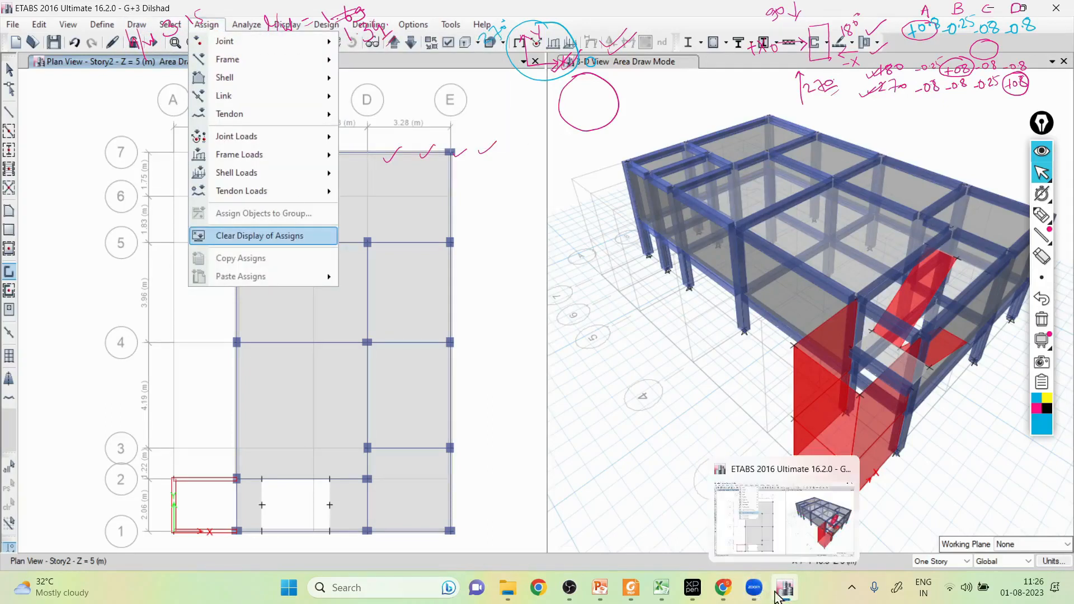
{"action": "left_click", "coordinate": [600, 589]}
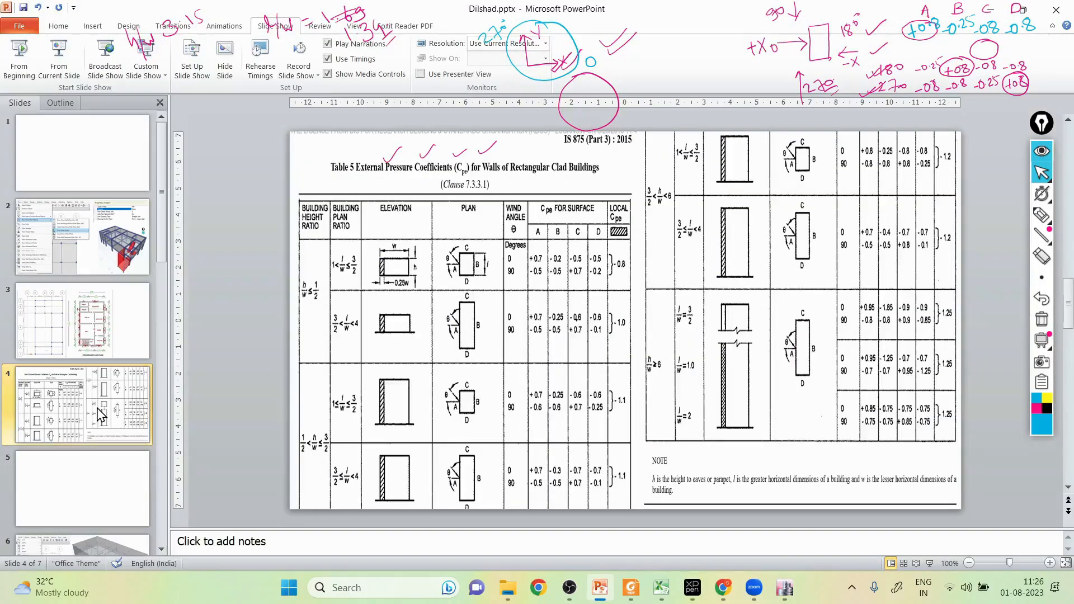
{"action": "scroll", "coordinate": [100, 425], "scroll_direction": "down", "scroll_amount": 1}
{"action": "left_click", "coordinate": [103, 482]}
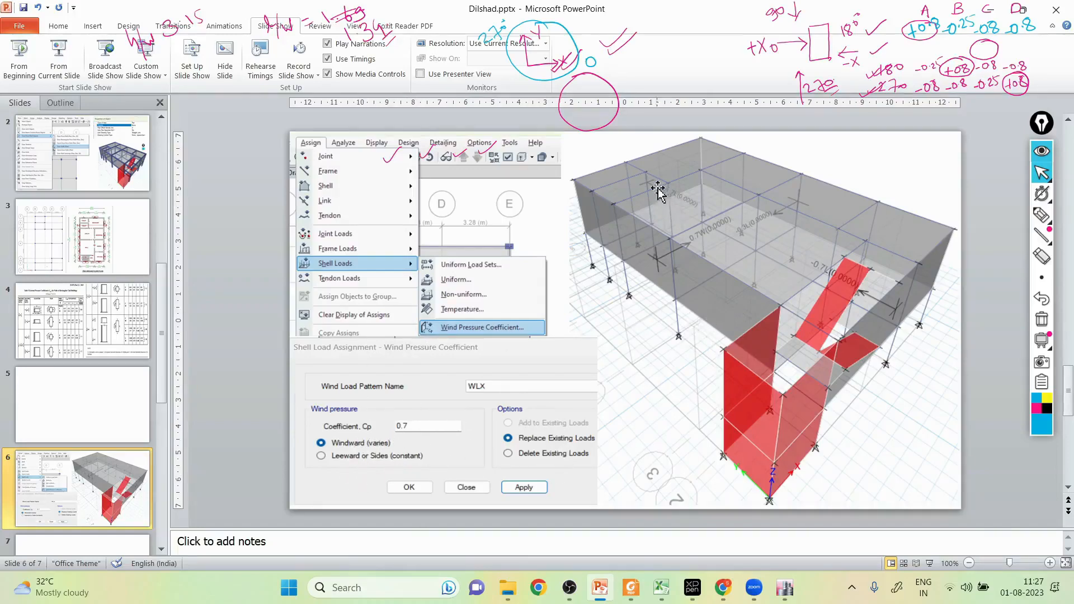
- Switch to ETABS and open the shell wind pressure coefficient assignment, keeping the 3-D view clear of the dialog
{"action": "left_click", "coordinate": [786, 588]}
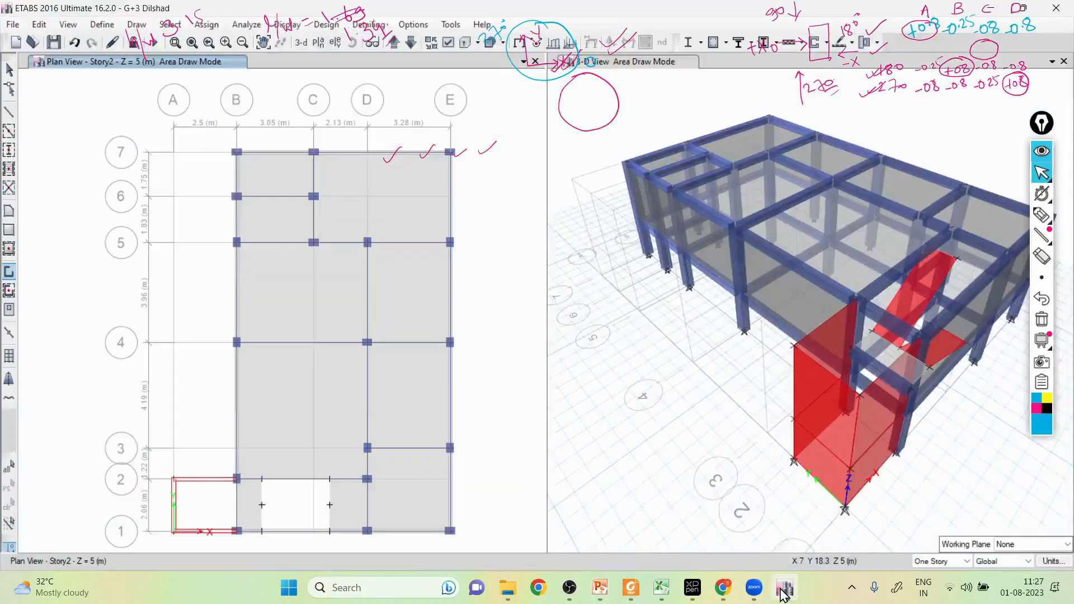
{"action": "left_click", "coordinate": [203, 24]}
{"action": "mouse_move", "coordinate": [280, 172]}
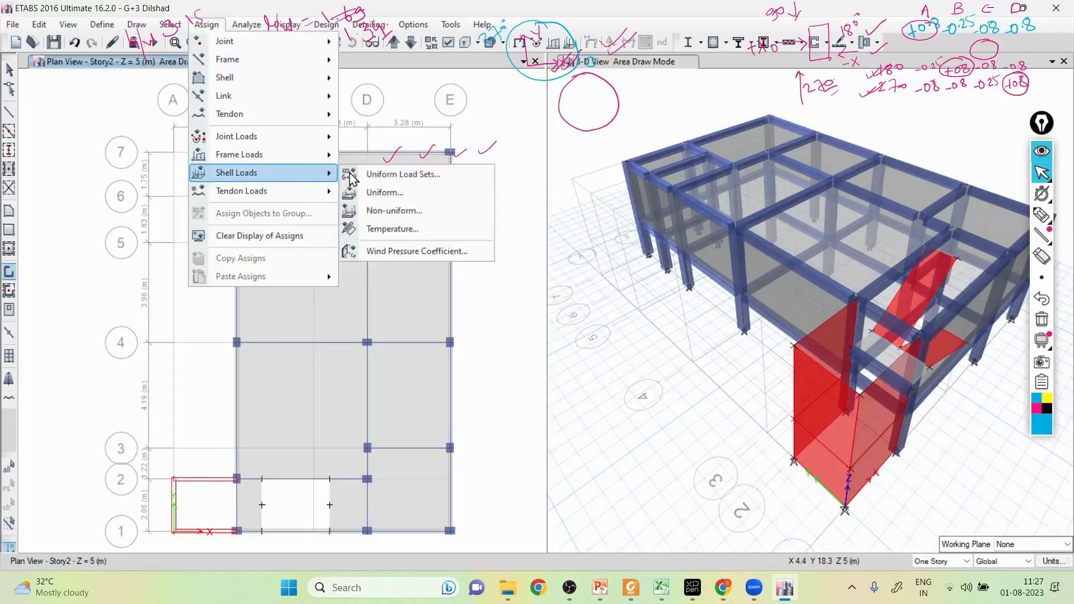
{"action": "left_click", "coordinate": [392, 251]}
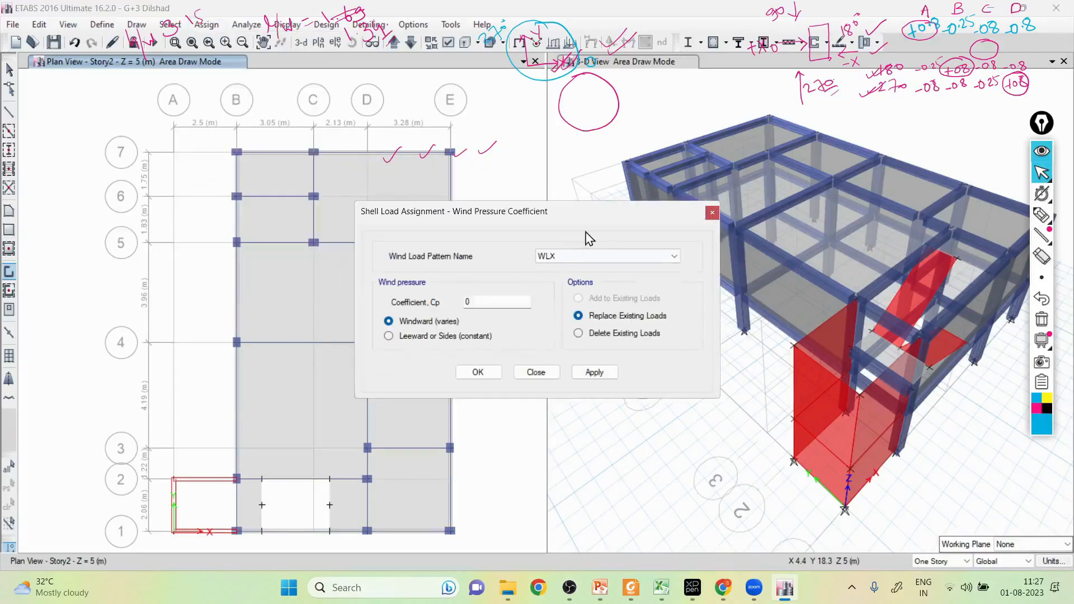
{"action": "left_click_drag", "start_coordinate": [587, 221], "coordinate": [429, 225]}
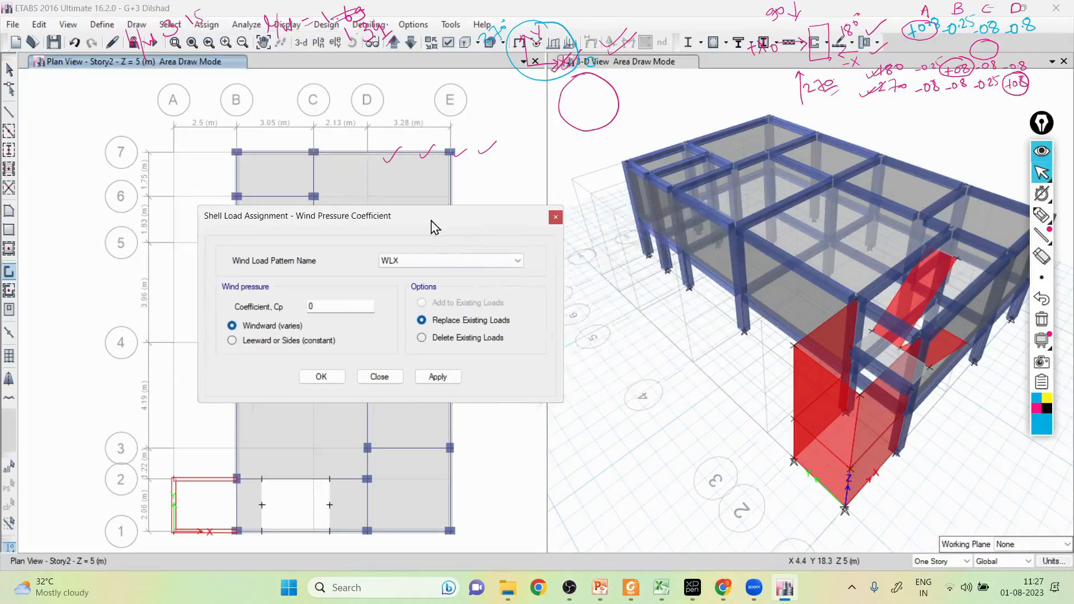
- Select the grid B wall in the 3-D view and enter a windward coefficient Cp of 0.8 for pattern WLX
{"action": "left_click", "coordinate": [779, 286]}
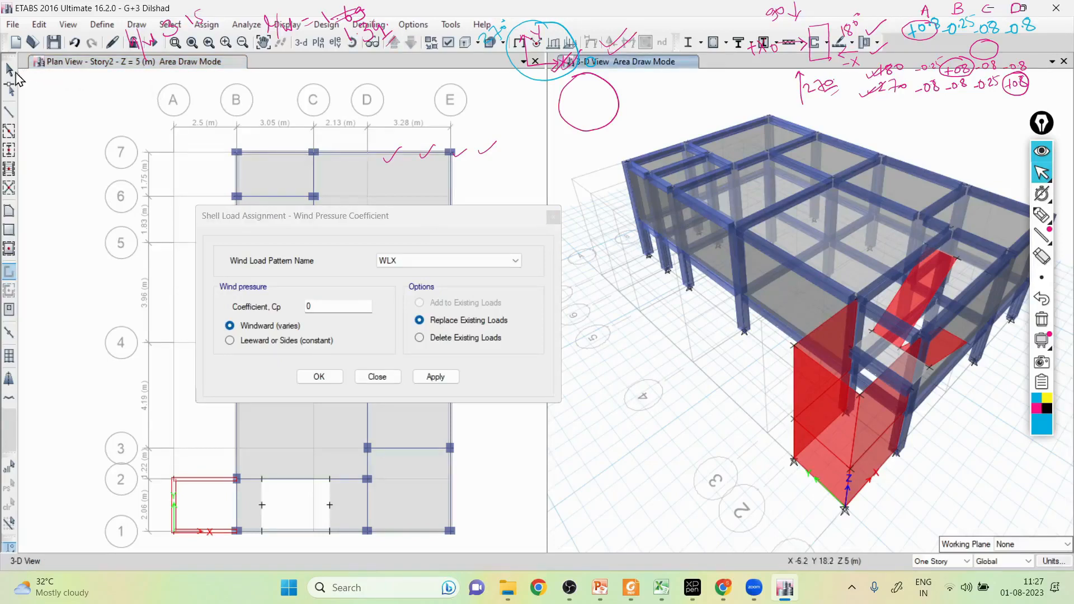
{"action": "left_click", "coordinate": [11, 70]}
{"action": "left_click", "coordinate": [774, 276]}
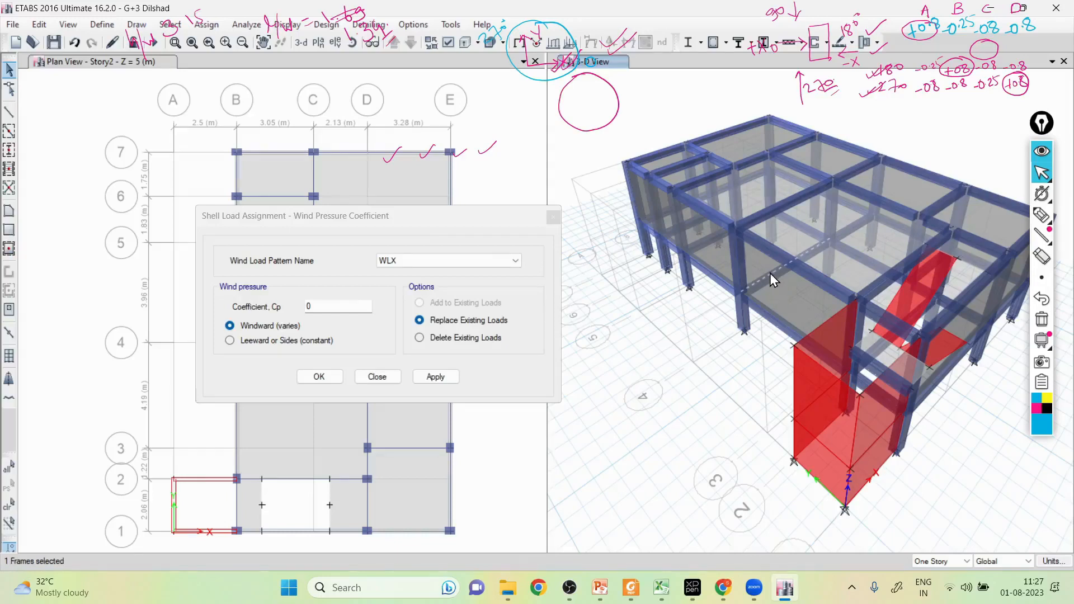
{"action": "left_click", "coordinate": [770, 273]}
{"action": "left_click", "coordinate": [780, 301]}
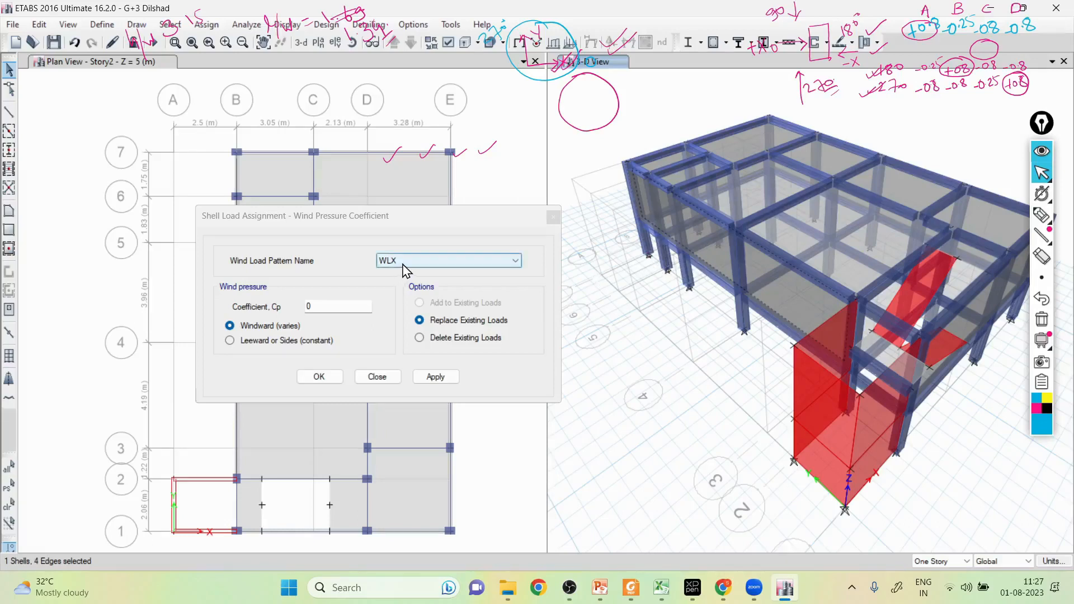
{"action": "left_click", "coordinate": [326, 306]}
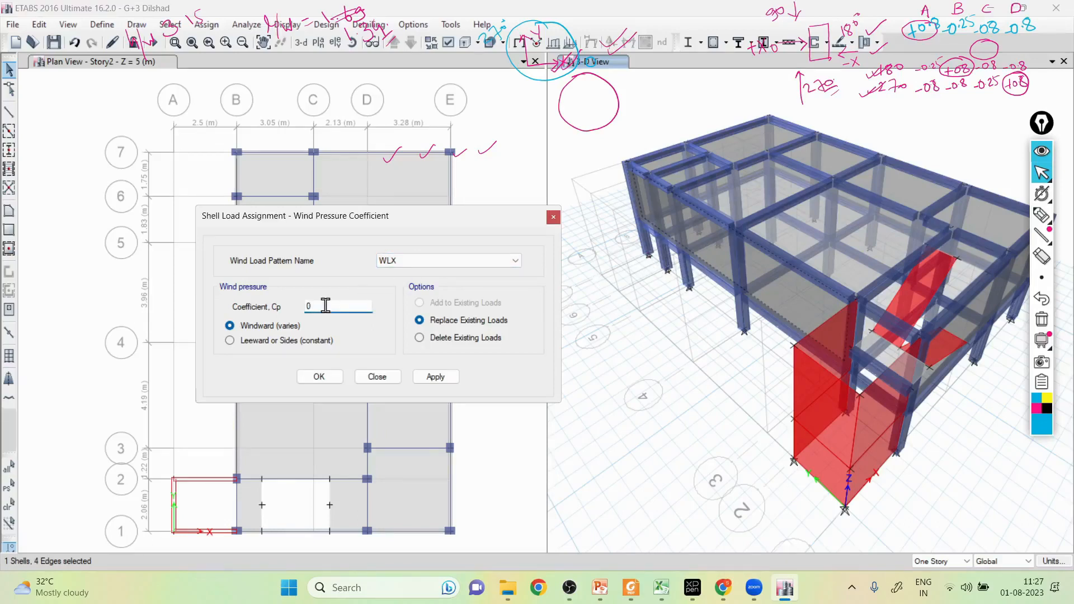
{"action": "type", "text": ".8"}
- Sketch a freehand box-shaped building beside the plan, with an arrow for the wind direction and curved dashed lines around its top
{"action": "left_click", "coordinate": [1042, 215]}
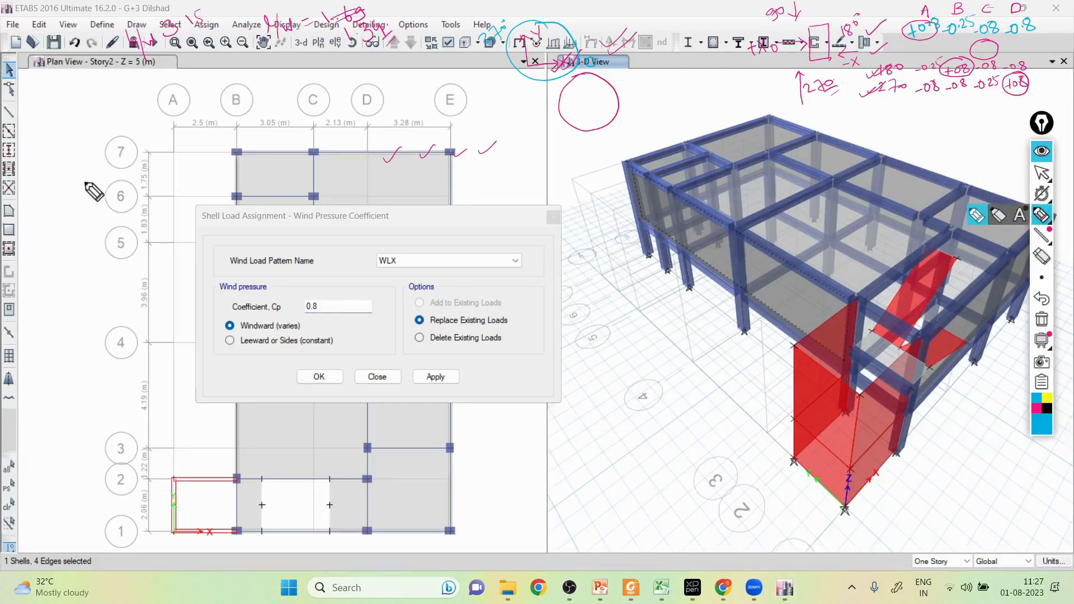
{"action": "left_click_drag", "start_coordinate": [112, 148], "coordinate": [83, 182]}
{"action": "mouse_move", "coordinate": [112, 148]}
{"action": "left_mouse_down"}
{"action": "mouse_move", "coordinate": [146, 201]}
{"action": "mouse_move", "coordinate": [129, 228]}
{"action": "mouse_move", "coordinate": [92, 197]}
{"action": "mouse_move", "coordinate": [112, 305]}
{"action": "left_mouse_up"}
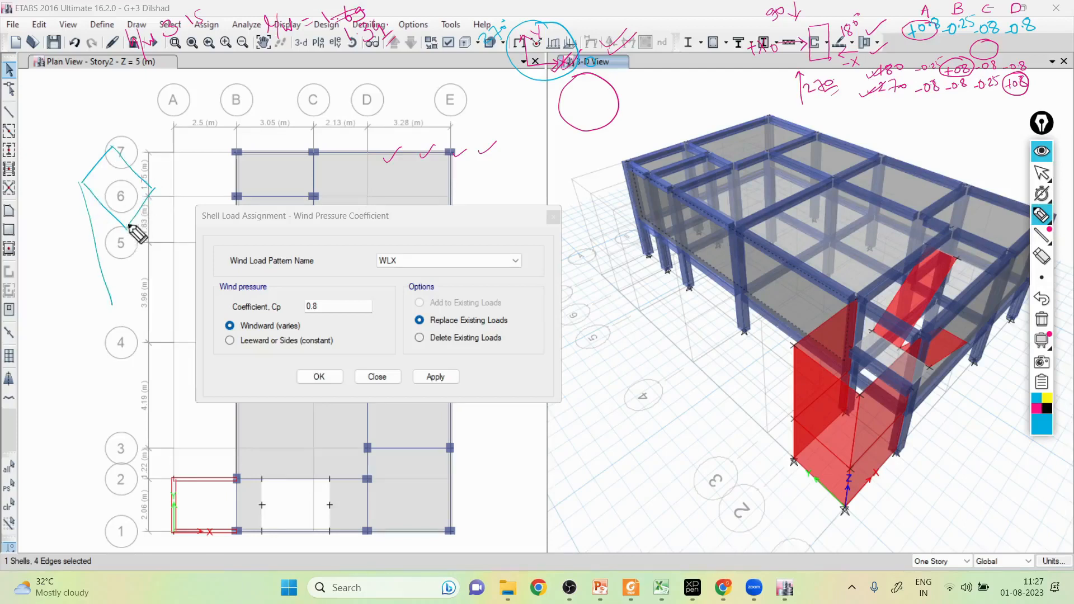
{"action": "left_click_drag", "start_coordinate": [127, 227], "coordinate": [136, 289]}
{"action": "left_click_drag", "start_coordinate": [154, 189], "coordinate": [176, 272]}
{"action": "mouse_move", "coordinate": [67, 270]}
{"action": "left_mouse_down"}
{"action": "mouse_move", "coordinate": [104, 214]}
{"action": "mouse_move", "coordinate": [96, 185]}
{"action": "mouse_move", "coordinate": [133, 219]}
{"action": "left_mouse_up"}
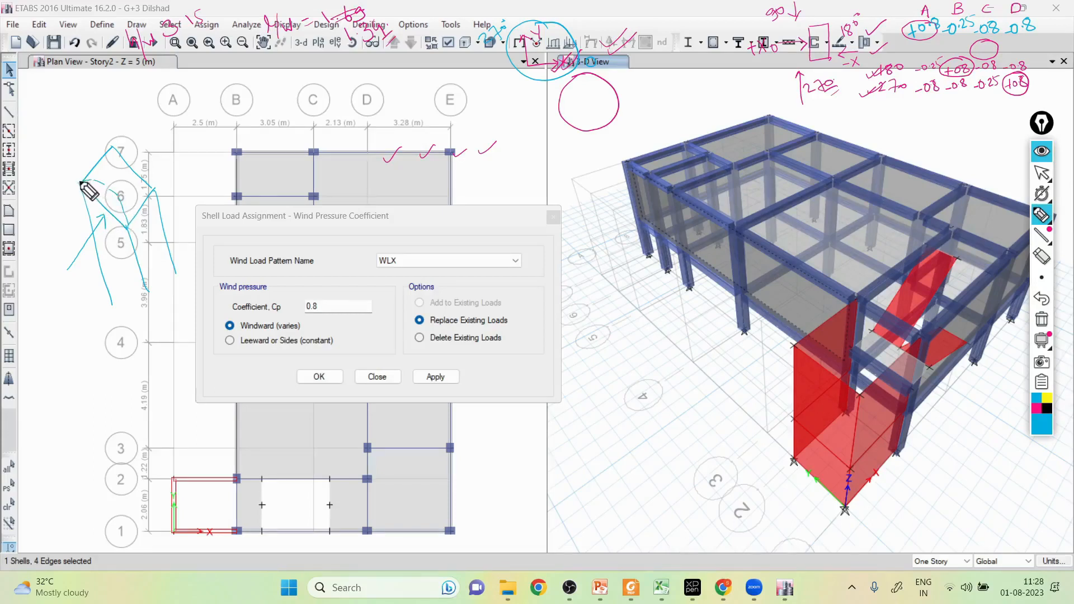
{"action": "mouse_move", "coordinate": [81, 183]}
{"action": "left_mouse_down"}
{"action": "mouse_move", "coordinate": [84, 163]}
{"action": "mouse_move", "coordinate": [110, 145]}
{"action": "mouse_move", "coordinate": [156, 185]}
{"action": "left_mouse_up"}
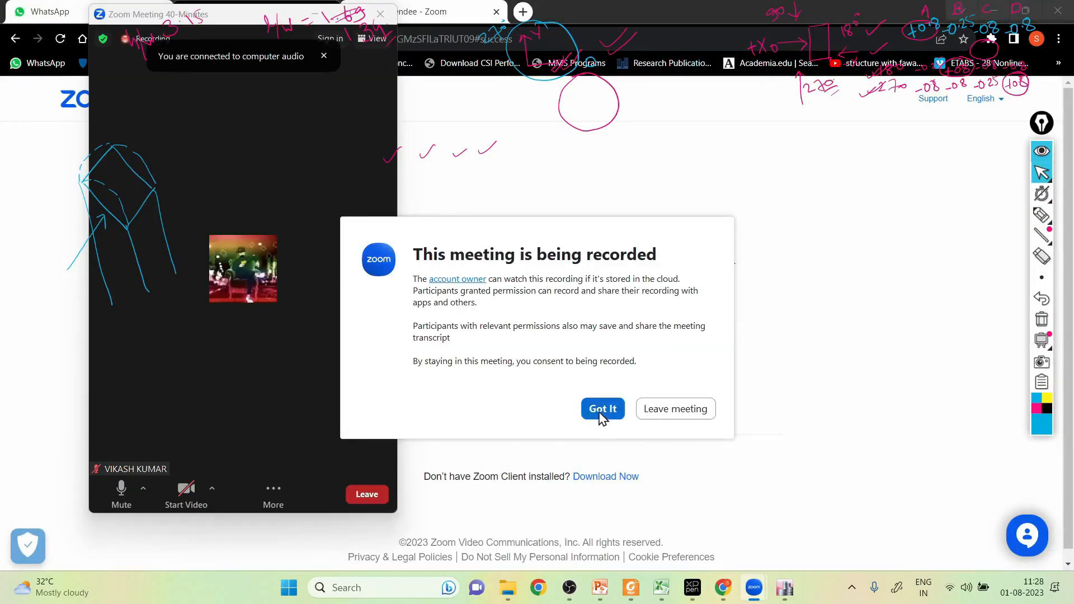
- Acknowledge the Zoom meeting's recording notice
{"action": "left_click", "coordinate": [601, 409]}
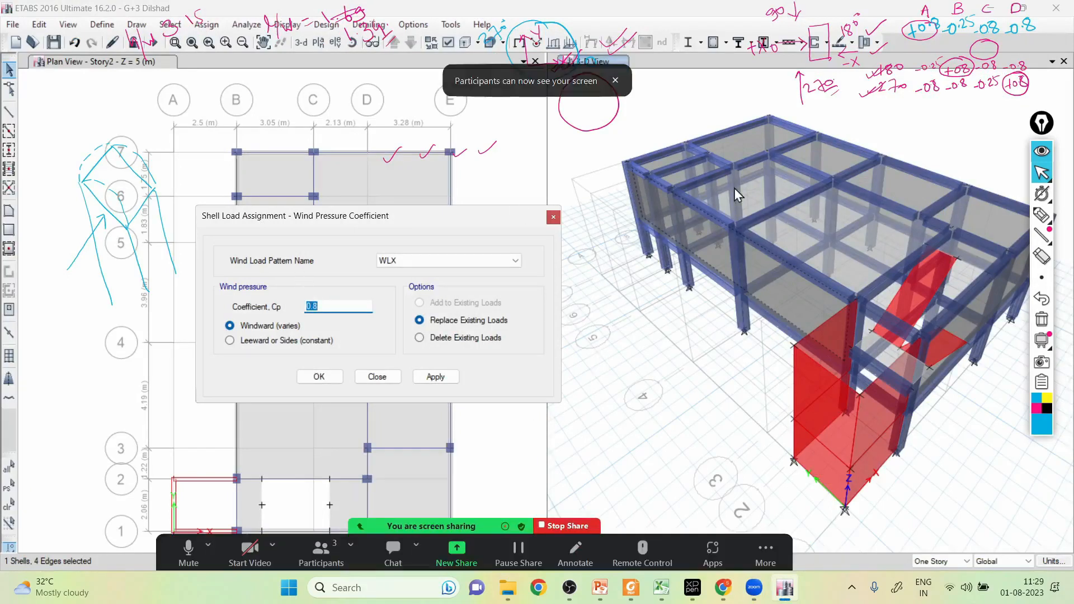
- Erase the freehand building sketch beside the plan, leaving the other annotations in place
{"action": "left_click", "coordinate": [1041, 216]}
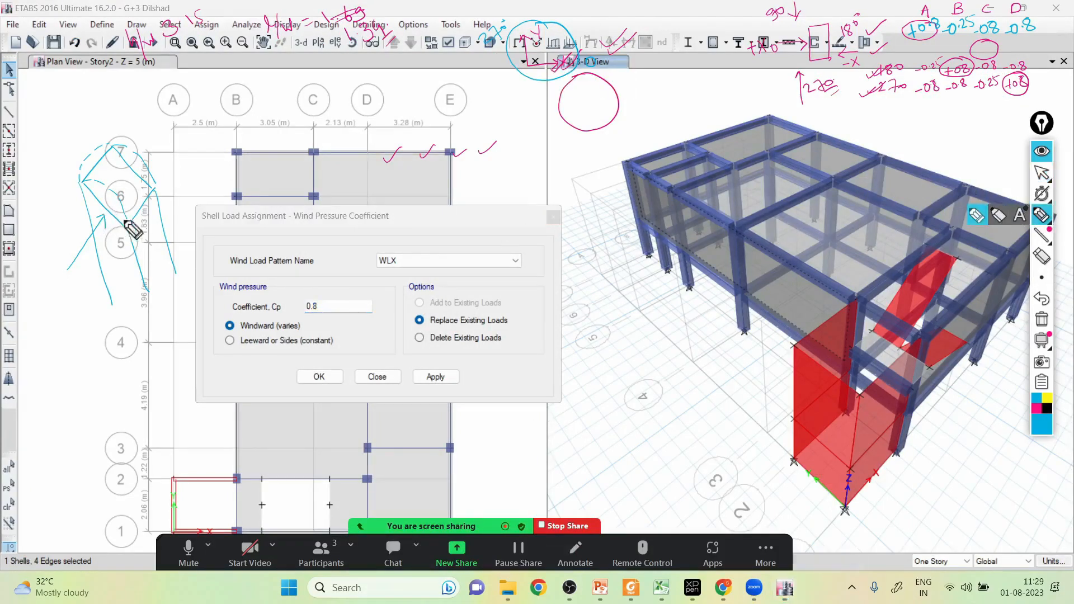
{"action": "left_click", "coordinate": [1042, 257]}
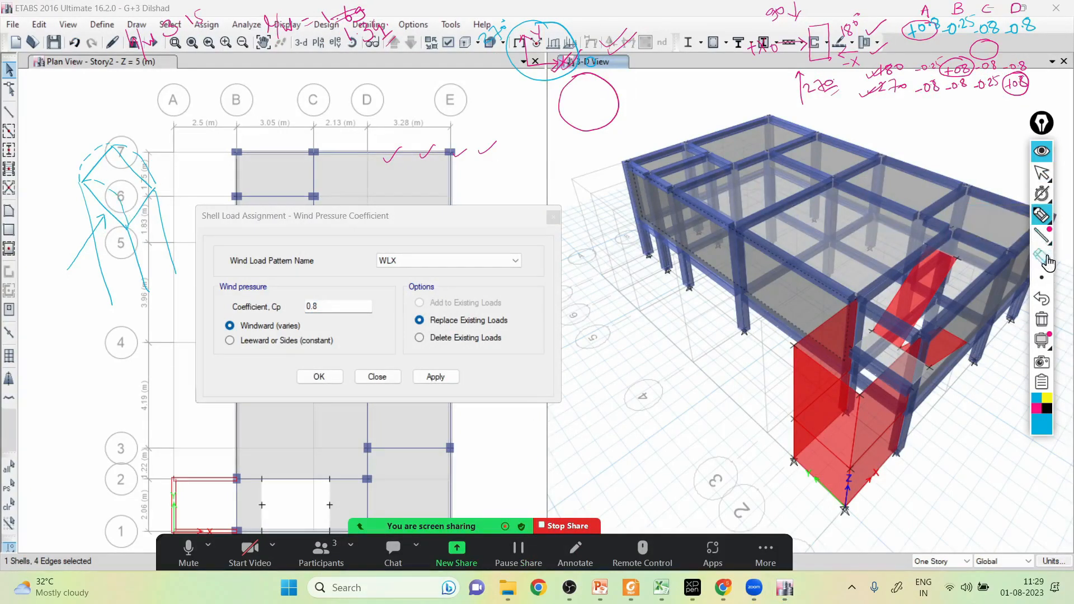
{"action": "mouse_move", "coordinate": [96, 152]}
{"action": "left_mouse_down"}
{"action": "mouse_move", "coordinate": [82, 176]}
{"action": "mouse_move", "coordinate": [131, 151]}
{"action": "mouse_move", "coordinate": [168, 184]}
{"action": "left_mouse_up"}
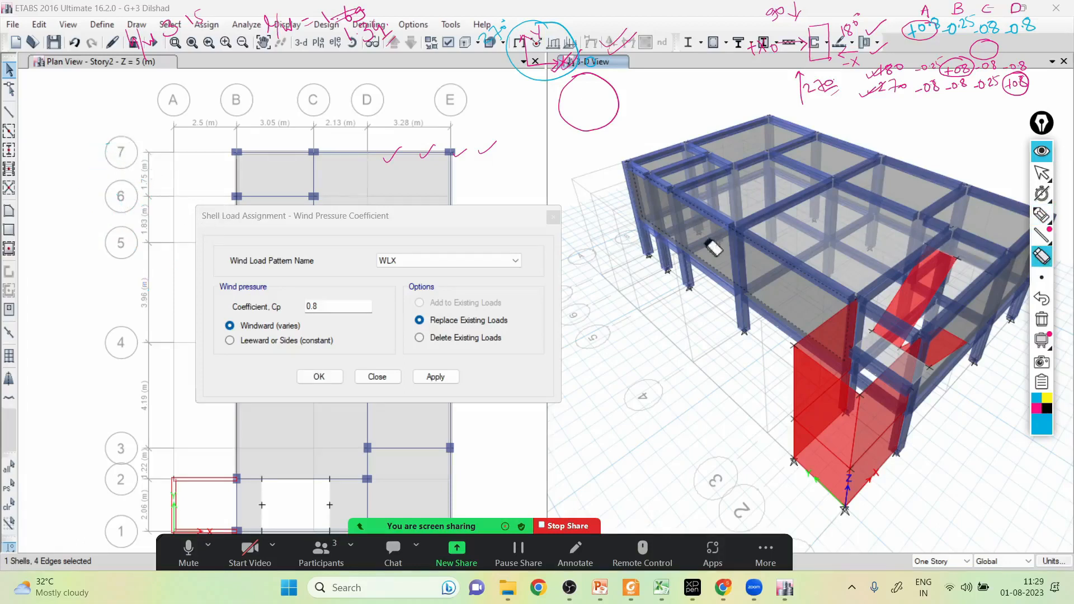
- Redraw the box-shaped building beside the plan in blue, with a wind arrow, dashed inner lines, curved flow lines at the corners and a surrounding circle
{"action": "left_click", "coordinate": [1042, 215]}
{"action": "mouse_move", "coordinate": [71, 190]}
{"action": "left_mouse_down"}
{"action": "mouse_move", "coordinate": [122, 237]}
{"action": "mouse_move", "coordinate": [161, 195]}
{"action": "left_mouse_up"}
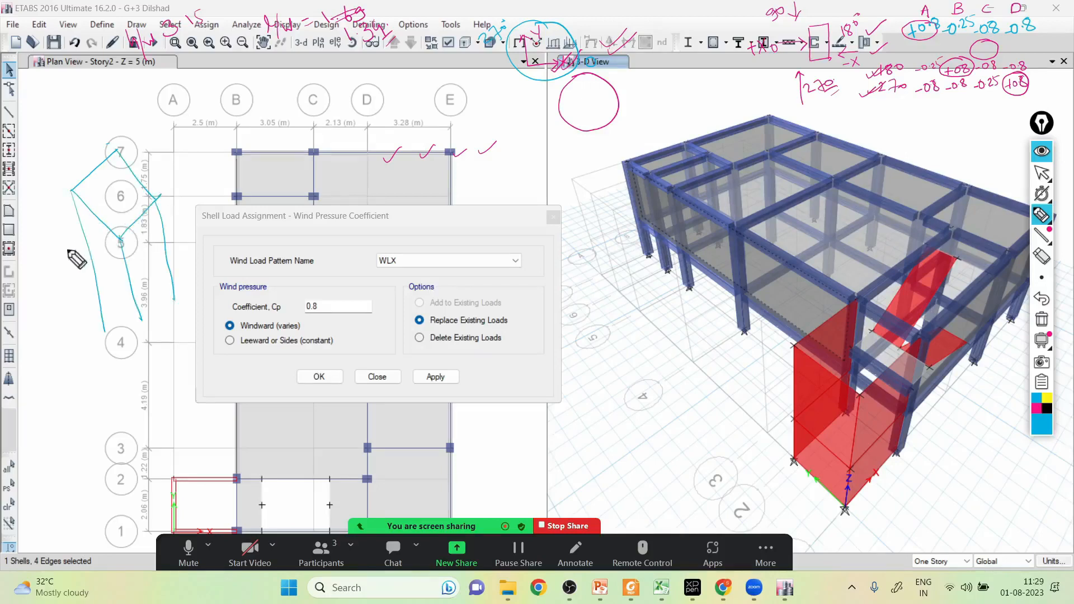
{"action": "mouse_move", "coordinate": [55, 266]}
{"action": "left_mouse_down"}
{"action": "mouse_move", "coordinate": [95, 221]}
{"action": "mouse_move", "coordinate": [91, 232]}
{"action": "left_mouse_up"}
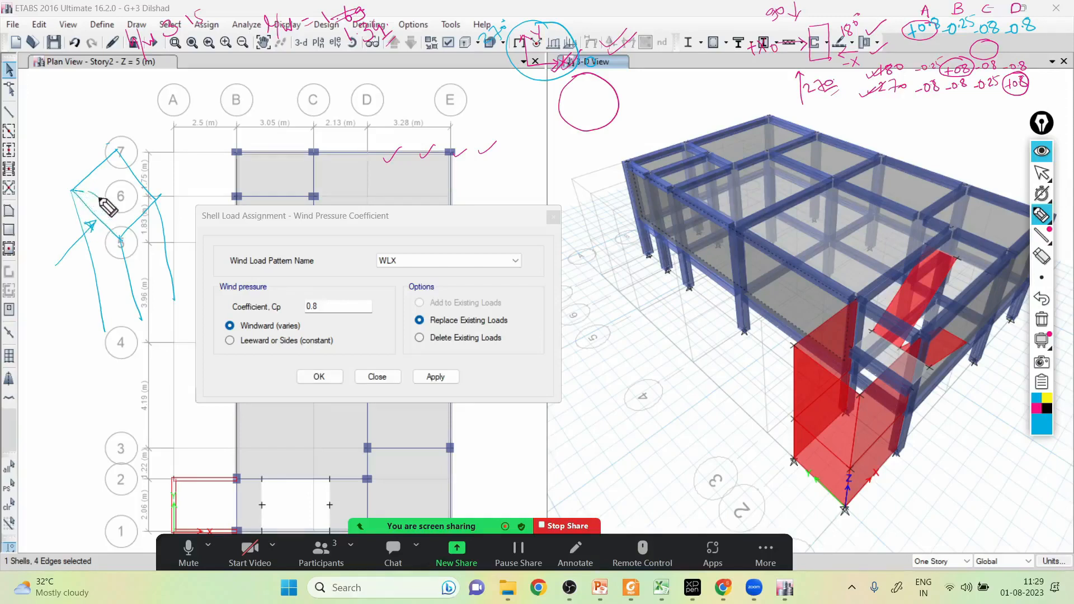
{"action": "mouse_move", "coordinate": [72, 219]}
{"action": "left_mouse_down"}
{"action": "mouse_move", "coordinate": [65, 180]}
{"action": "mouse_move", "coordinate": [93, 183]}
{"action": "mouse_move", "coordinate": [118, 151]}
{"action": "mouse_move", "coordinate": [150, 199]}
{"action": "left_mouse_up"}
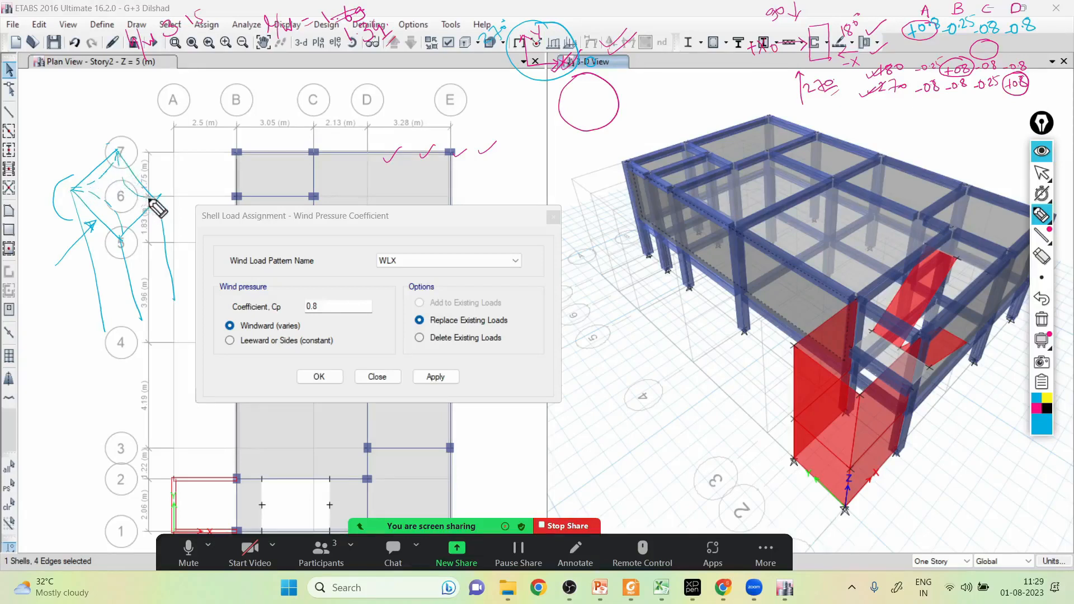
{"action": "left_click_drag", "start_coordinate": [123, 234], "coordinate": [148, 199]}
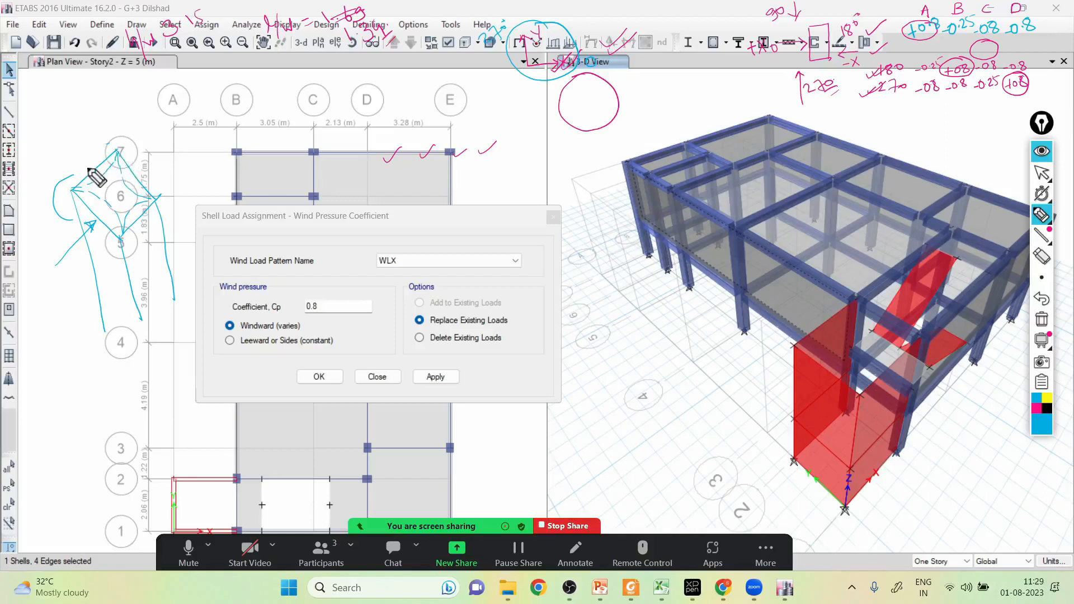
{"action": "mouse_move", "coordinate": [68, 173]}
{"action": "left_mouse_down"}
{"action": "mouse_move", "coordinate": [136, 153]}
{"action": "mouse_move", "coordinate": [139, 162]}
{"action": "left_mouse_up"}
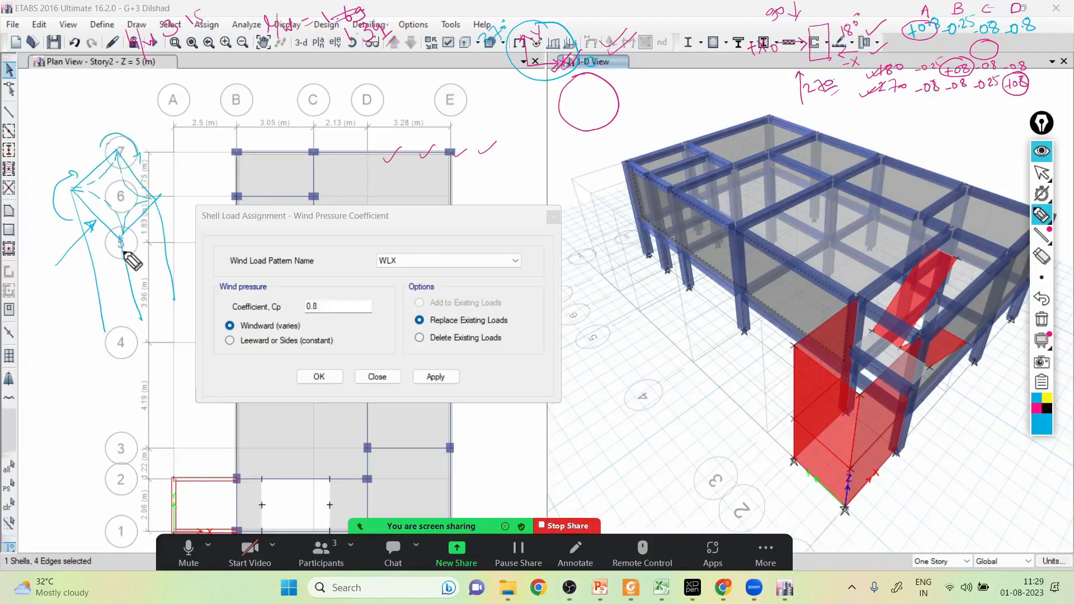
{"action": "left_click_drag", "start_coordinate": [109, 249], "coordinate": [140, 232]}
{"action": "left_click_drag", "start_coordinate": [134, 231], "coordinate": [167, 196]}
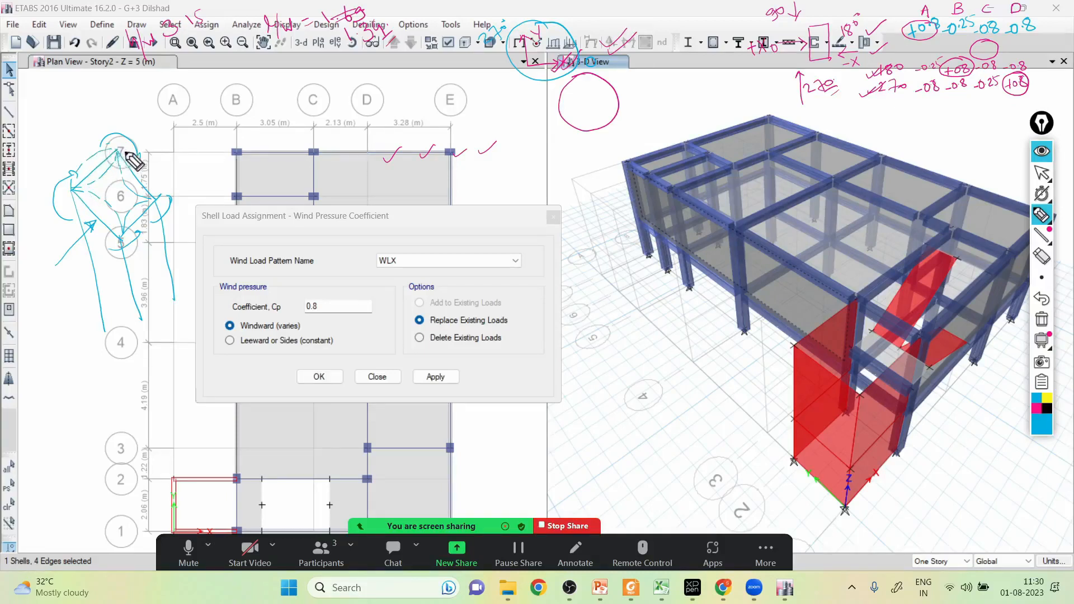
{"action": "mouse_move", "coordinate": [142, 161]}
{"action": "left_mouse_down"}
{"action": "mouse_move", "coordinate": [158, 197]}
{"action": "mouse_move", "coordinate": [85, 140]}
{"action": "mouse_move", "coordinate": [175, 175]}
{"action": "mouse_move", "coordinate": [70, 191]}
{"action": "mouse_move", "coordinate": [138, 148]}
{"action": "left_mouse_up"}
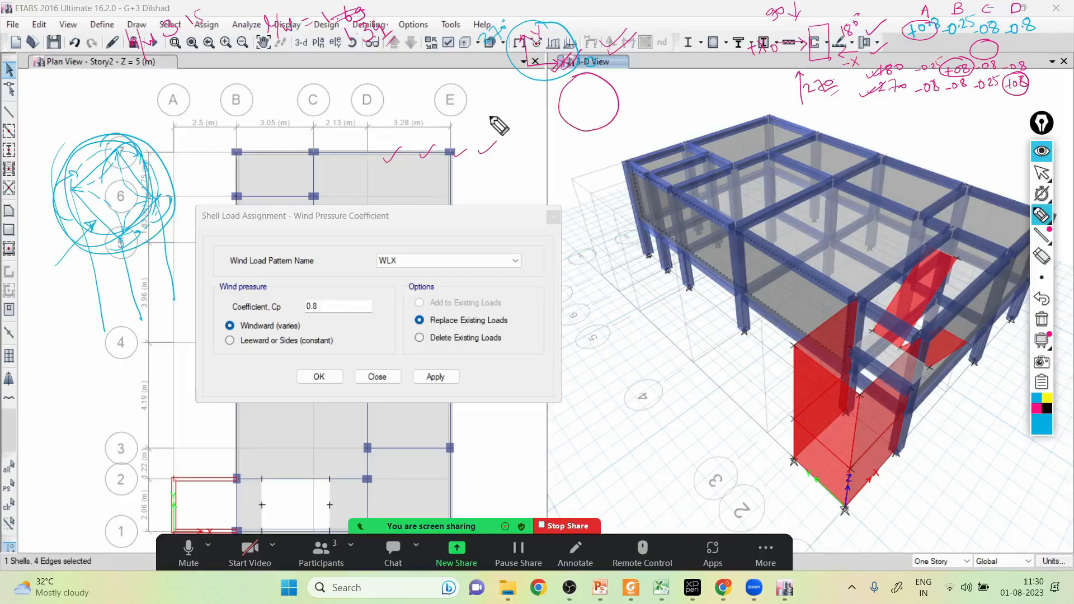
- Sketch a small building near grid E with an arrow for wind along X, labelling the windward face W and the other faces L
{"action": "mouse_move", "coordinate": [519, 100]}
{"action": "left_mouse_down"}
{"action": "mouse_move", "coordinate": [490, 117]}
{"action": "mouse_move", "coordinate": [502, 135]}
{"action": "mouse_move", "coordinate": [531, 121]}
{"action": "mouse_move", "coordinate": [520, 101]}
{"action": "mouse_move", "coordinate": [533, 119]}
{"action": "mouse_move", "coordinate": [508, 138]}
{"action": "mouse_move", "coordinate": [523, 170]}
{"action": "left_mouse_up"}
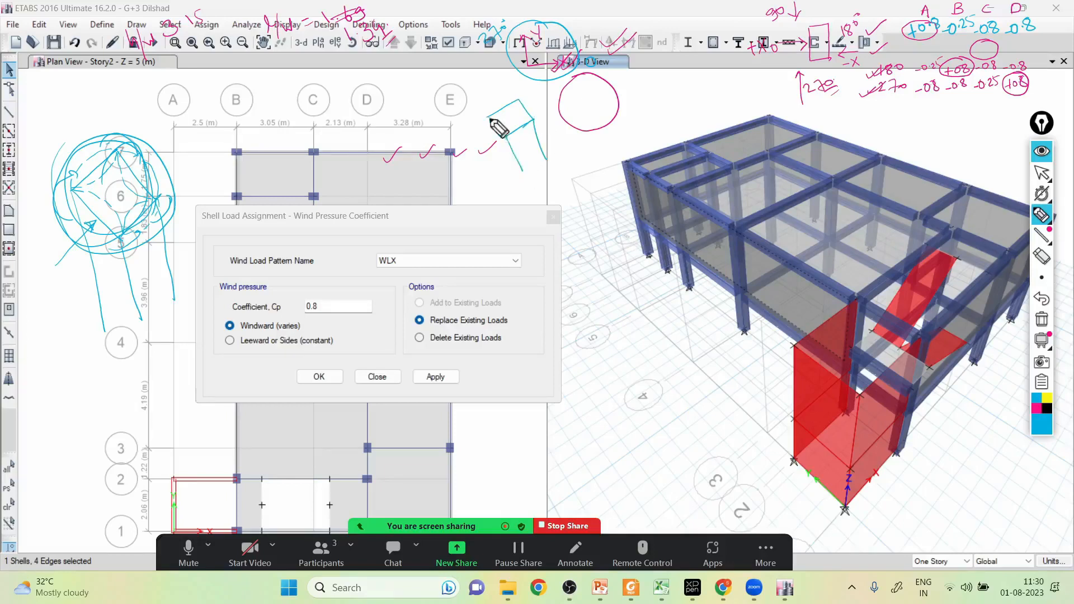
{"action": "left_click_drag", "start_coordinate": [489, 118], "coordinate": [502, 184]}
{"action": "left_click_drag", "start_coordinate": [533, 119], "coordinate": [545, 159]}
{"action": "left_click_drag", "start_coordinate": [475, 146], "coordinate": [496, 132]}
{"action": "left_click_drag", "start_coordinate": [495, 132], "coordinate": [494, 139]}
{"action": "left_click_drag", "start_coordinate": [540, 92], "coordinate": [551, 105]}
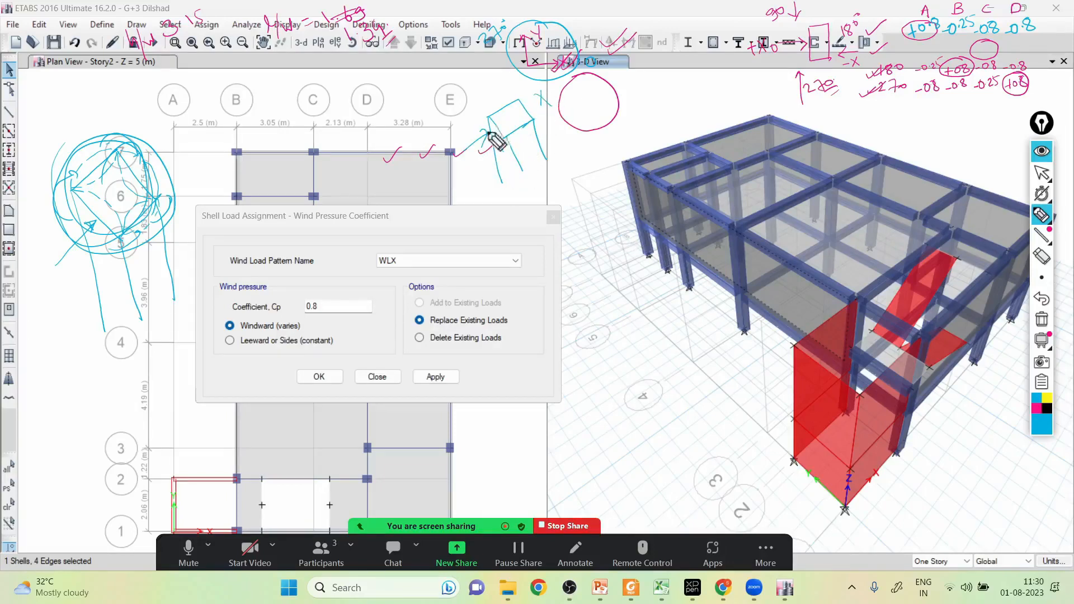
{"action": "left_click_drag", "start_coordinate": [454, 163], "coordinate": [529, 137]}
{"action": "mouse_move", "coordinate": [532, 97]}
{"action": "left_mouse_down"}
{"action": "mouse_move", "coordinate": [539, 105]}
{"action": "mouse_move", "coordinate": [501, 99]}
{"action": "left_mouse_up"}
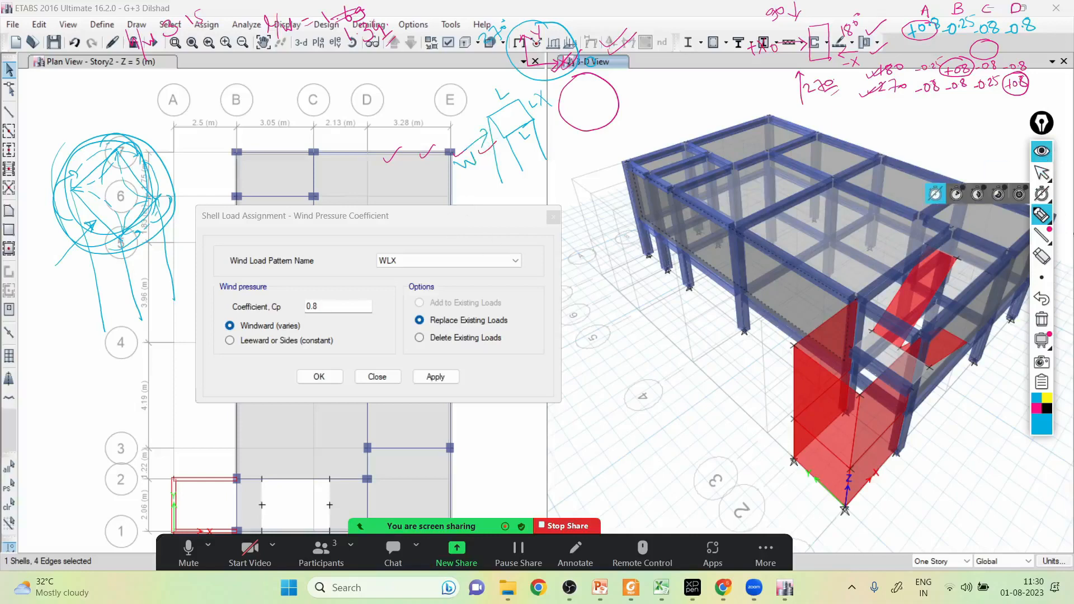
- Leave drawing mode and apply the windward coefficient Cp of 0.8 for WLX to the grid B wall
{"action": "left_click", "coordinate": [1042, 173]}
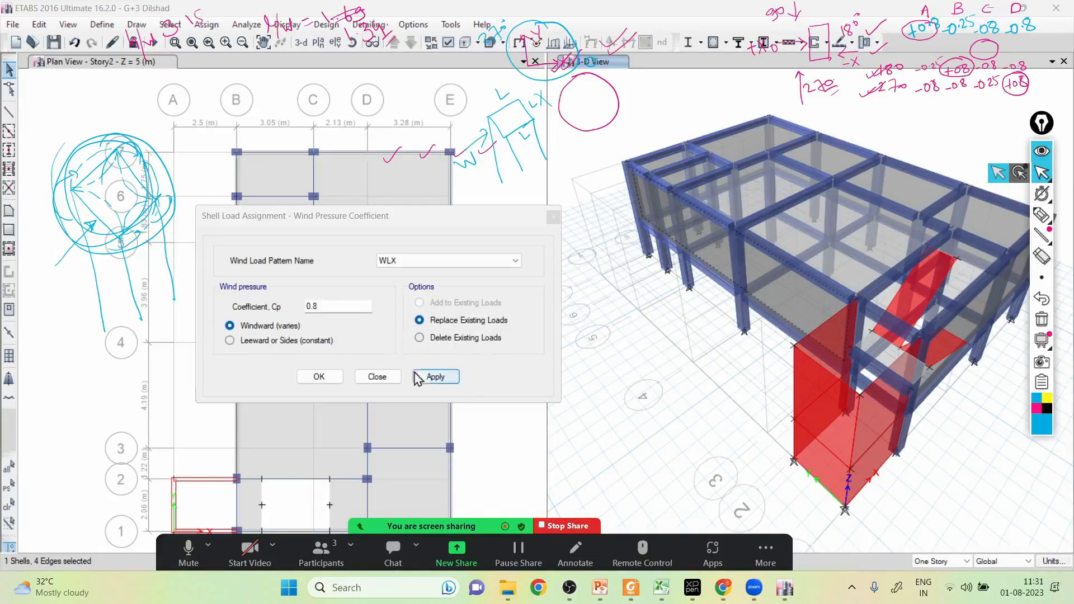
{"action": "left_click", "coordinate": [430, 379]}
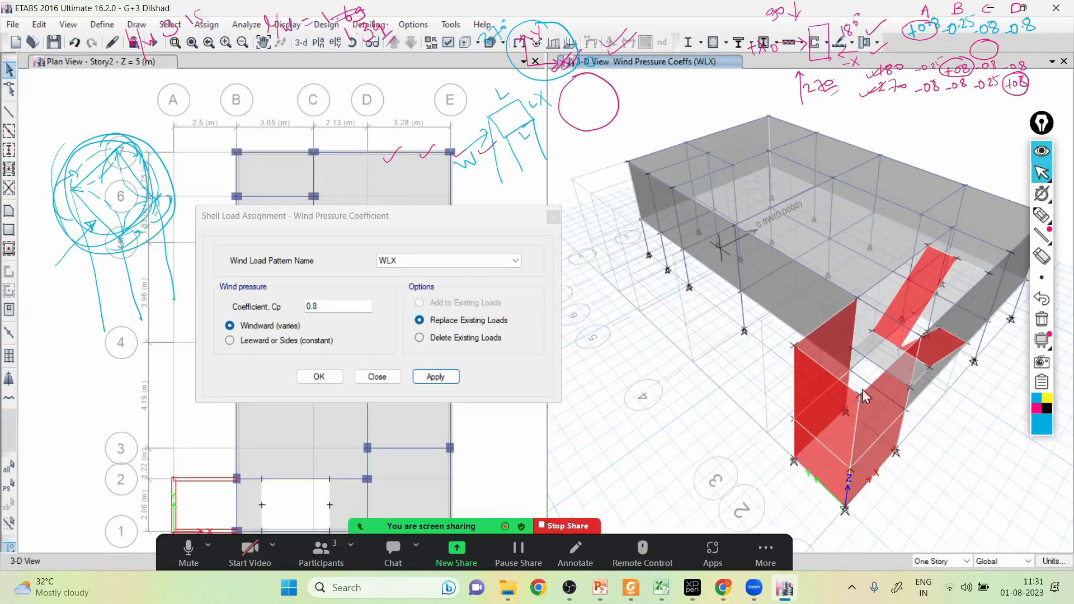
- Check IS 875 Table 5 in PowerPoint, return to ETABS and apply Cp -0.25 as Leeward or Sides for WLX to the grid E wall
{"action": "left_click", "coordinate": [600, 587]}
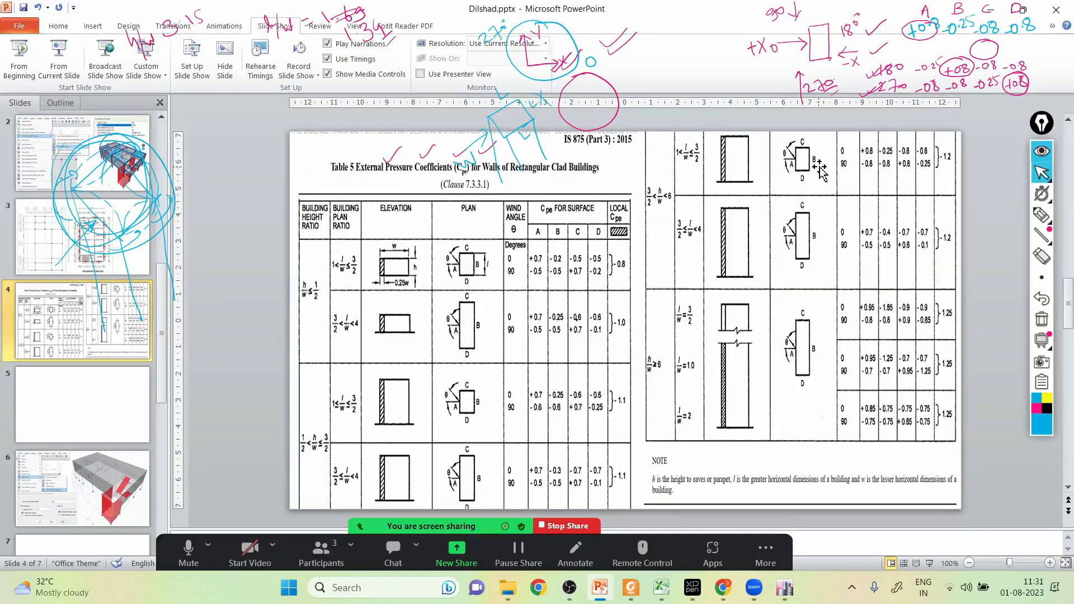
{"action": "left_click", "coordinate": [785, 588]}
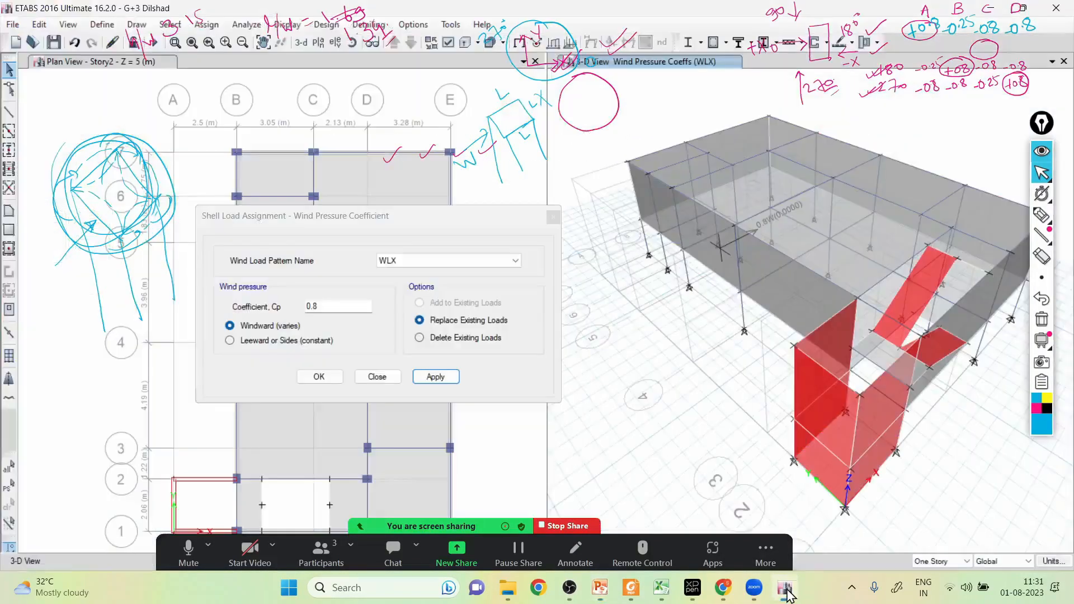
{"action": "left_click", "coordinate": [901, 186]}
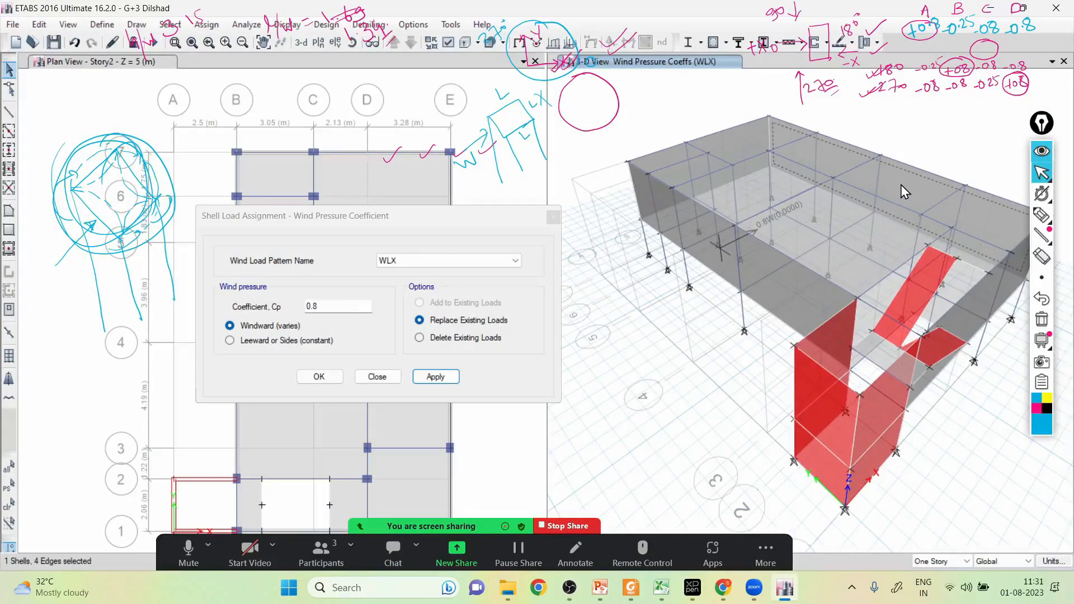
{"action": "left_click", "coordinate": [344, 307]}
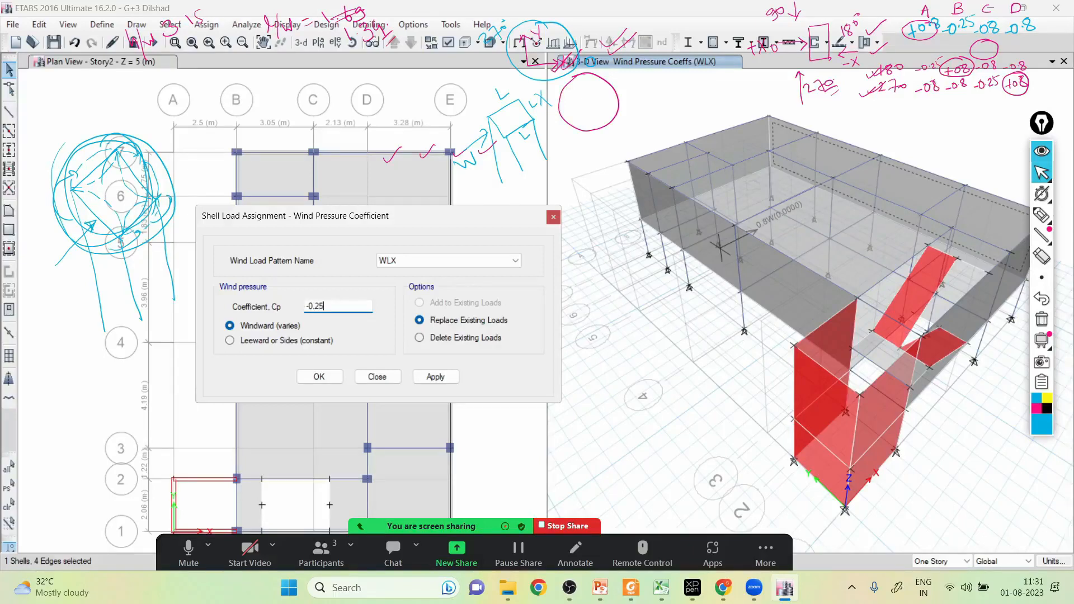
{"action": "left_click", "coordinate": [249, 343]}
{"action": "left_click", "coordinate": [431, 378]}
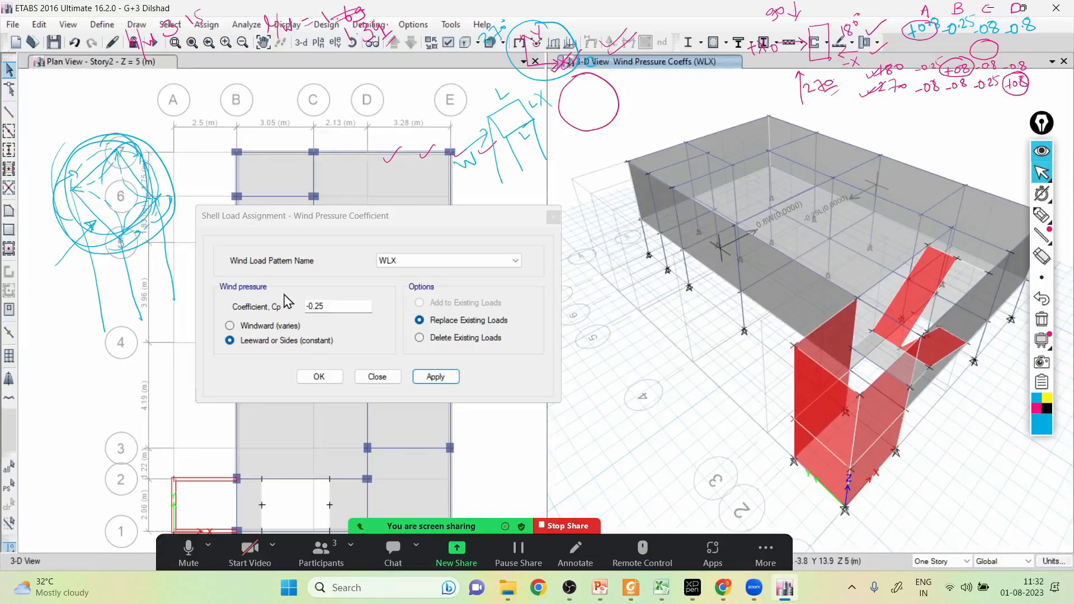
- Add curved magenta flow lines around the corners of the building sketch beside the plan
{"action": "left_click", "coordinate": [1052, 205]}
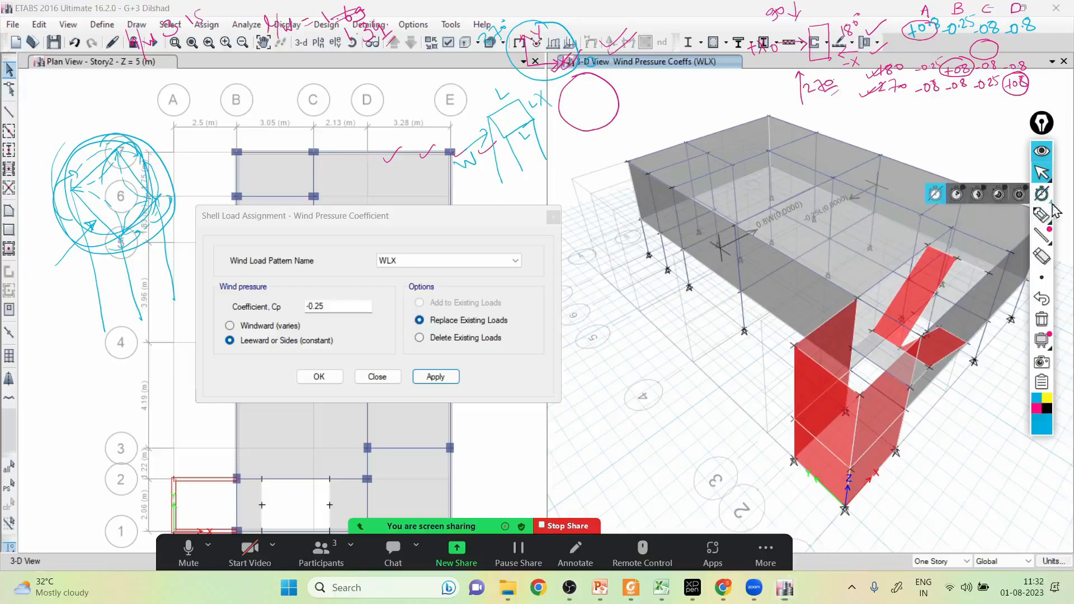
{"action": "left_click", "coordinate": [1042, 214]}
{"action": "left_click", "coordinate": [1040, 412]}
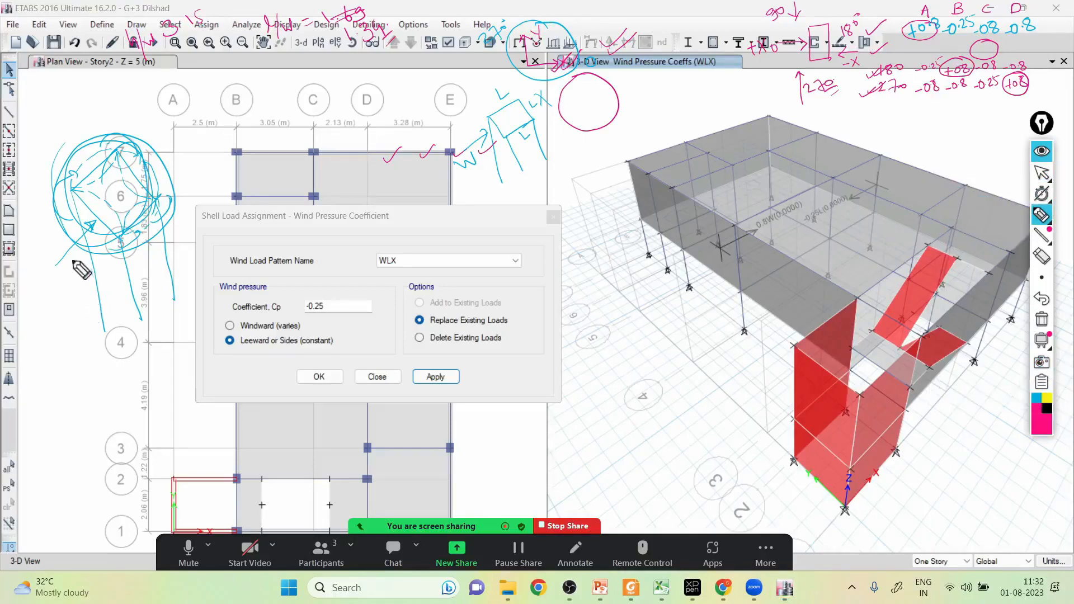
{"action": "mouse_move", "coordinate": [79, 214]}
{"action": "left_mouse_down"}
{"action": "mouse_move", "coordinate": [42, 177]}
{"action": "mouse_move", "coordinate": [79, 151]}
{"action": "mouse_move", "coordinate": [98, 168]}
{"action": "mouse_move", "coordinate": [108, 147]}
{"action": "mouse_move", "coordinate": [137, 134]}
{"action": "mouse_move", "coordinate": [142, 167]}
{"action": "left_mouse_up"}
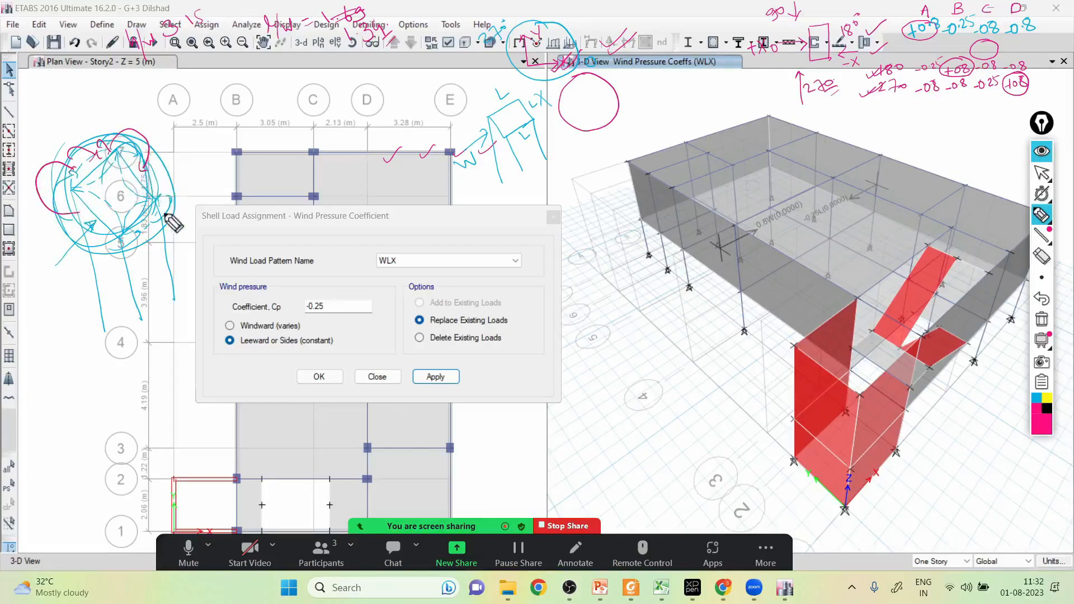
{"action": "mouse_move", "coordinate": [107, 249]}
{"action": "left_mouse_down"}
{"action": "mouse_move", "coordinate": [163, 218]}
{"action": "mouse_move", "coordinate": [174, 190]}
{"action": "mouse_move", "coordinate": [159, 189]}
{"action": "mouse_move", "coordinate": [166, 193]}
{"action": "left_mouse_up"}
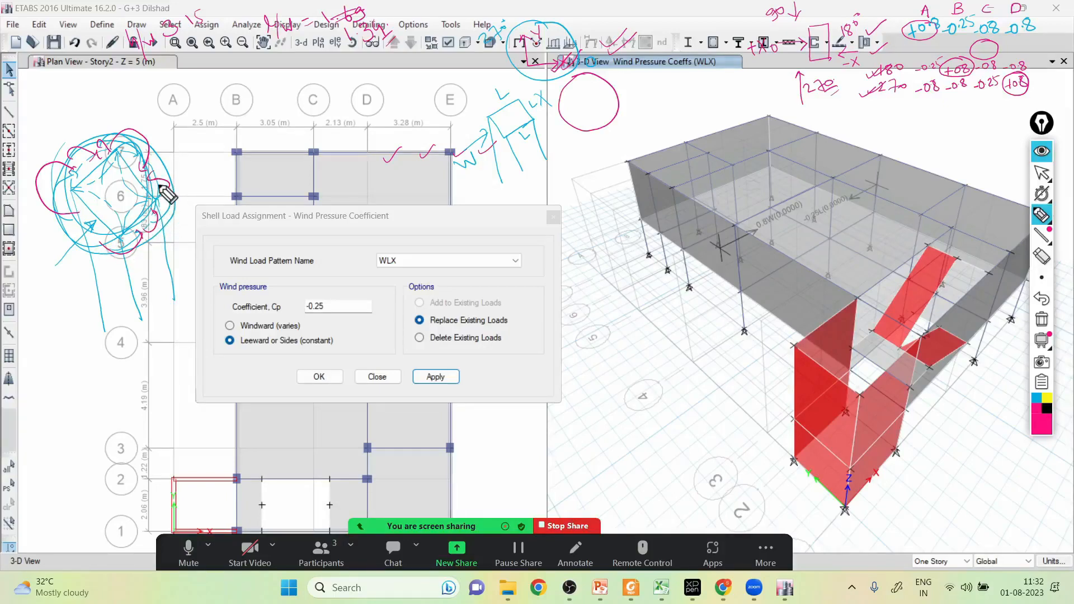
{"action": "left_click", "coordinate": [1045, 177]}
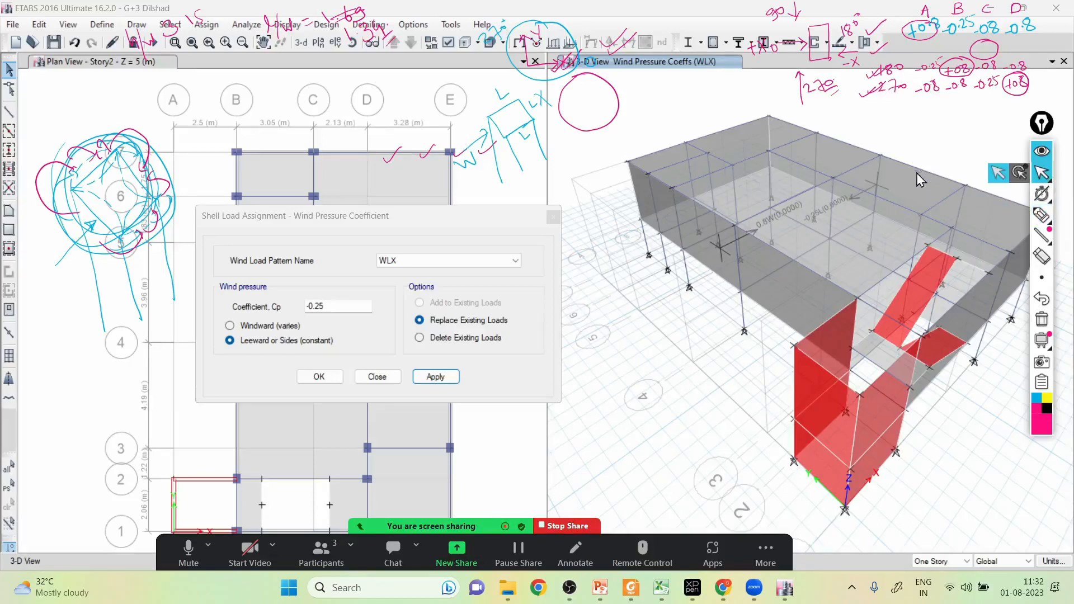
- Apply Cp -0.8 as Leeward or Sides for WLX to the grid 7 wall and to the grid 1 wall
{"action": "left_click", "coordinate": [733, 149]}
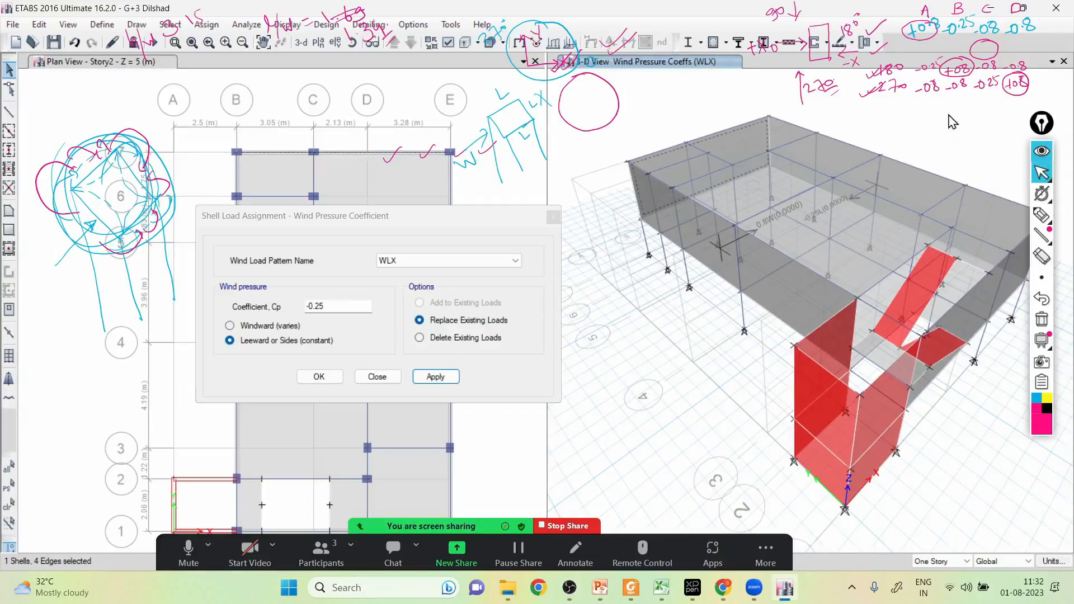
{"action": "left_click", "coordinate": [343, 306]}
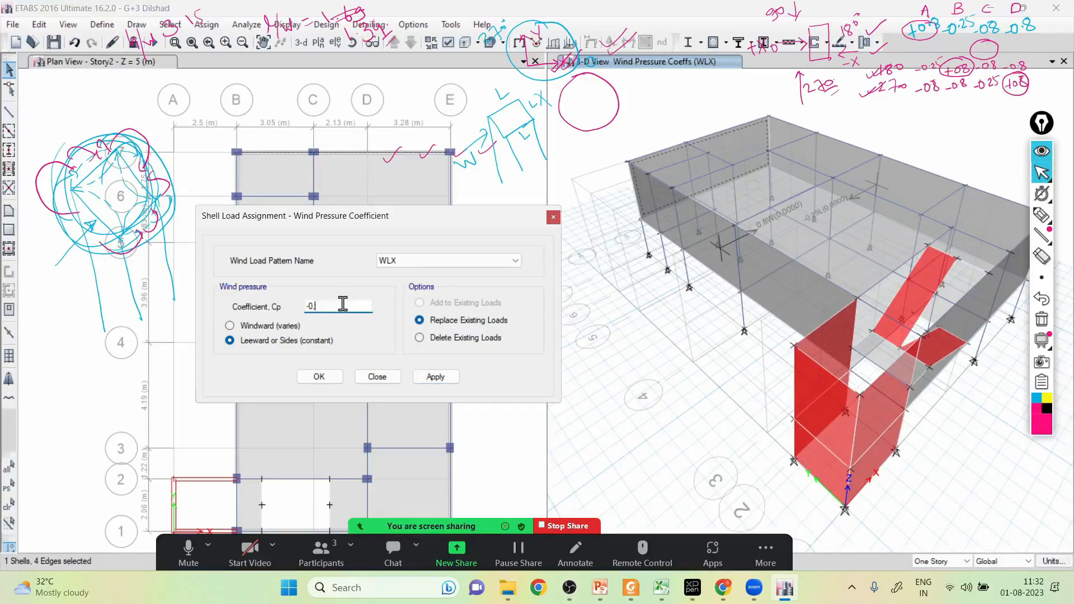
{"action": "left_click", "coordinate": [435, 377]}
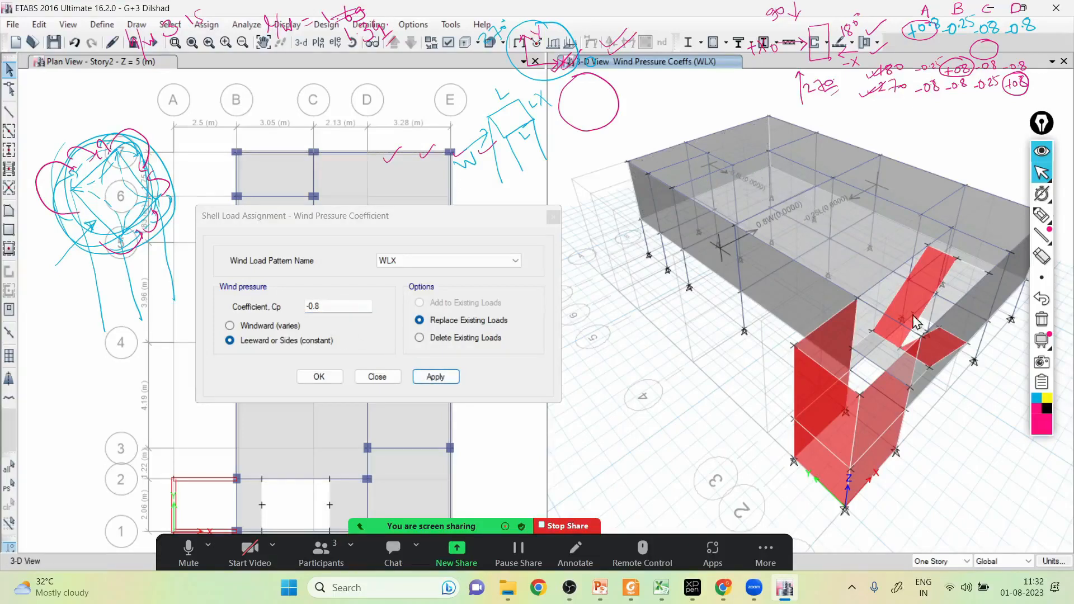
{"action": "left_click", "coordinate": [983, 305]}
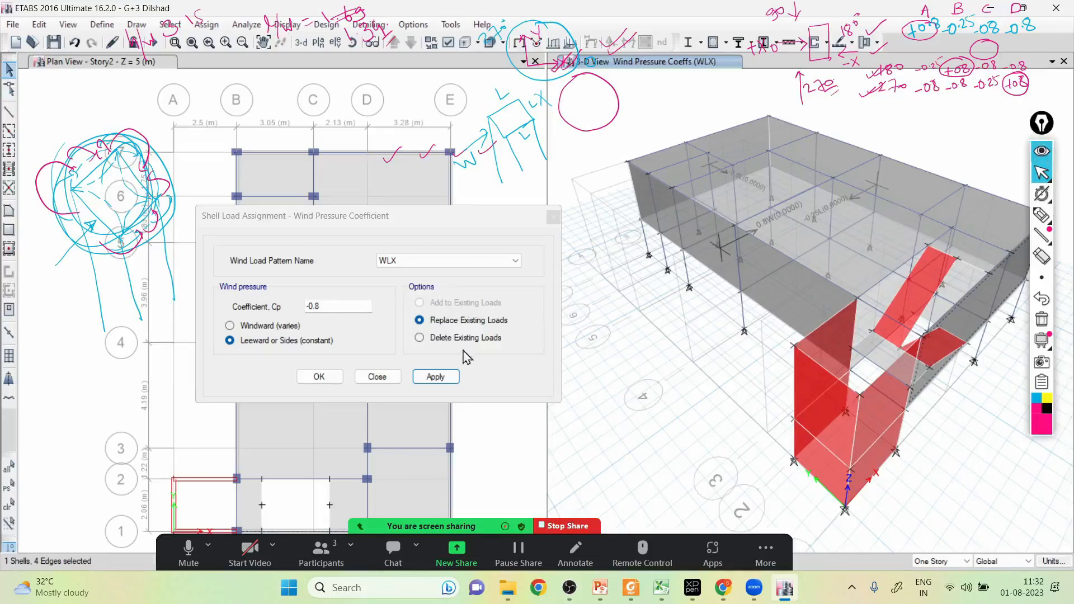
{"action": "left_click", "coordinate": [432, 380]}
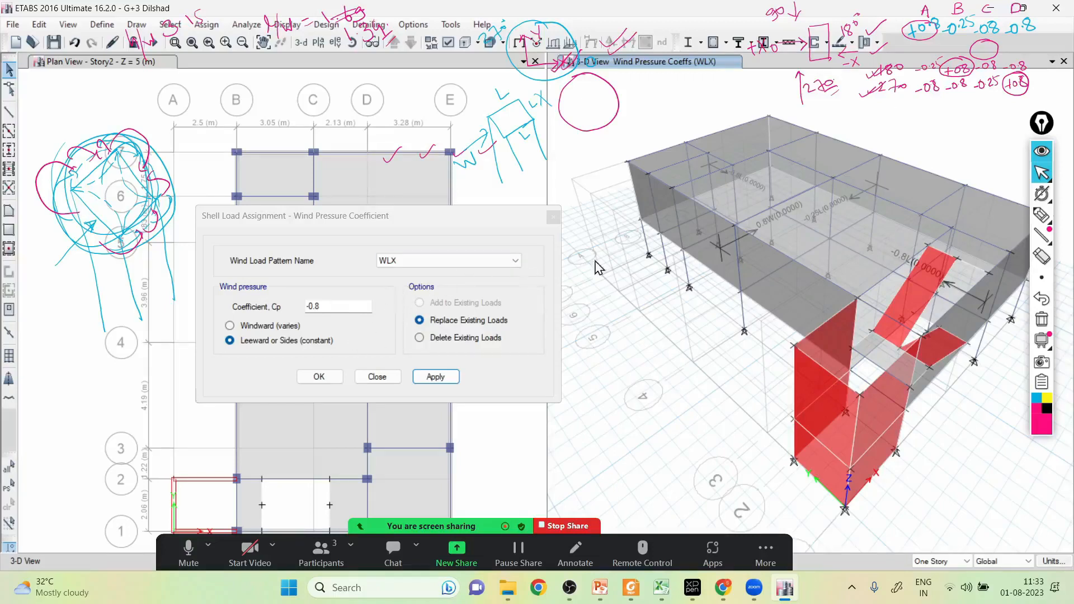
- For pattern WLY, apply Cp -0.8 as Leeward or Sides to the grid 1 and grid B walls together
{"action": "left_click", "coordinate": [516, 261]}
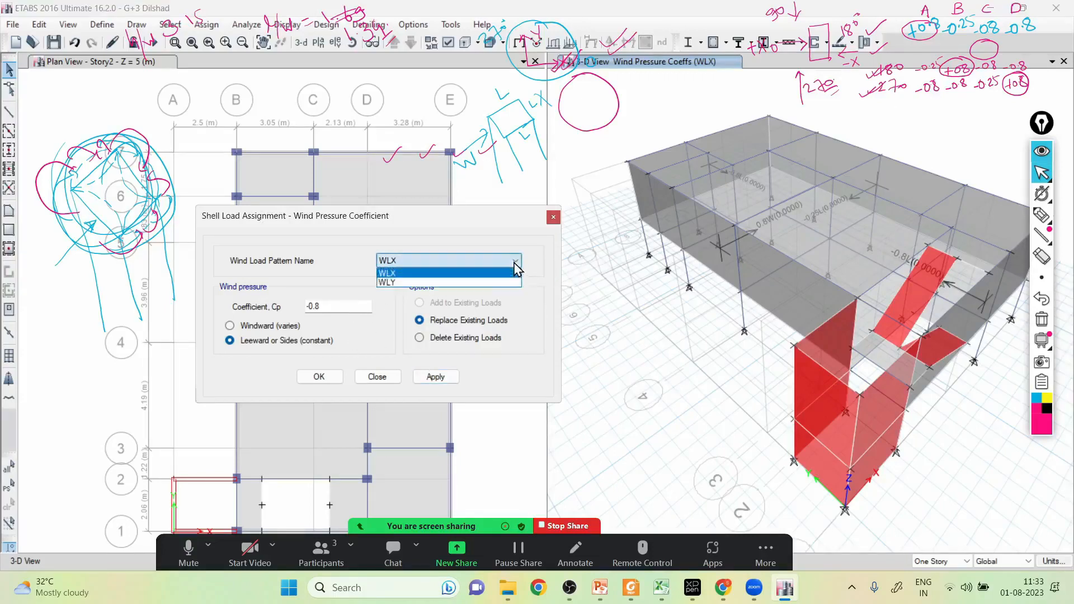
{"action": "left_click", "coordinate": [488, 283]}
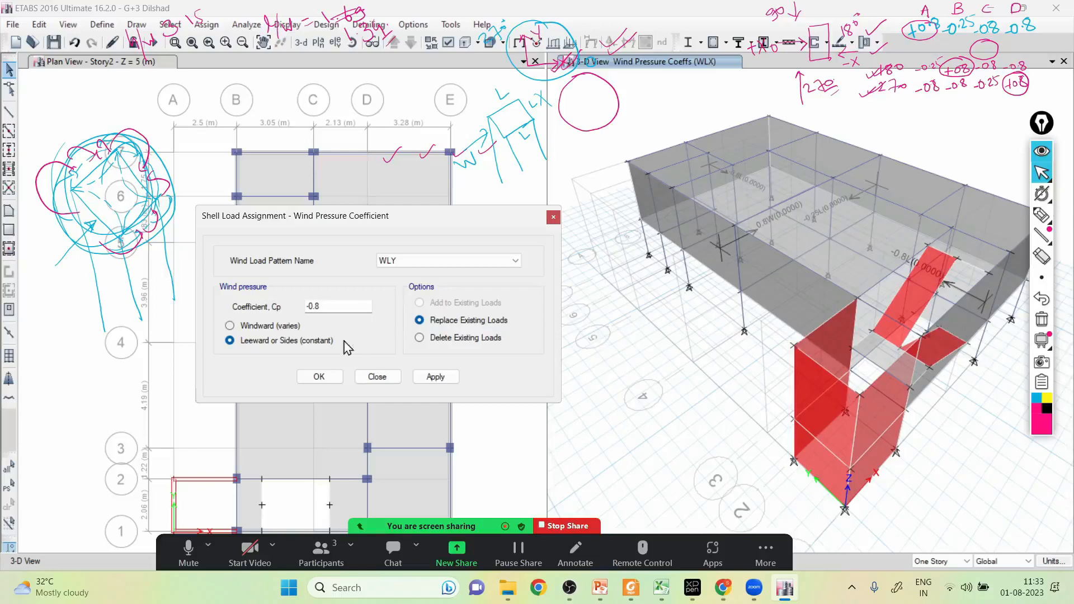
{"action": "left_click", "coordinate": [962, 321]}
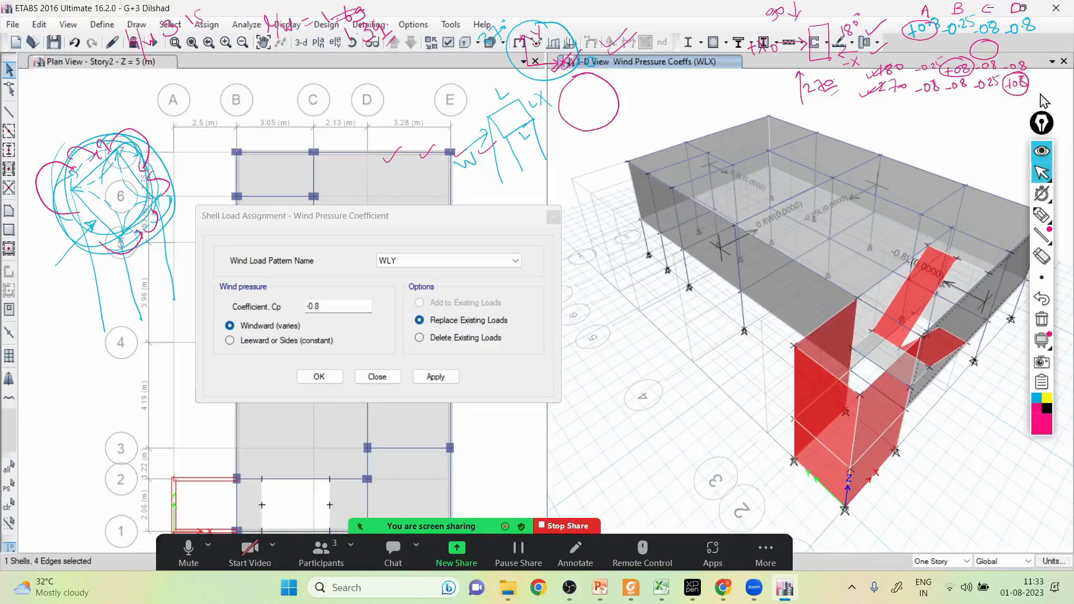
{"action": "left_click", "coordinate": [762, 265]}
{"action": "left_click", "coordinate": [285, 344]}
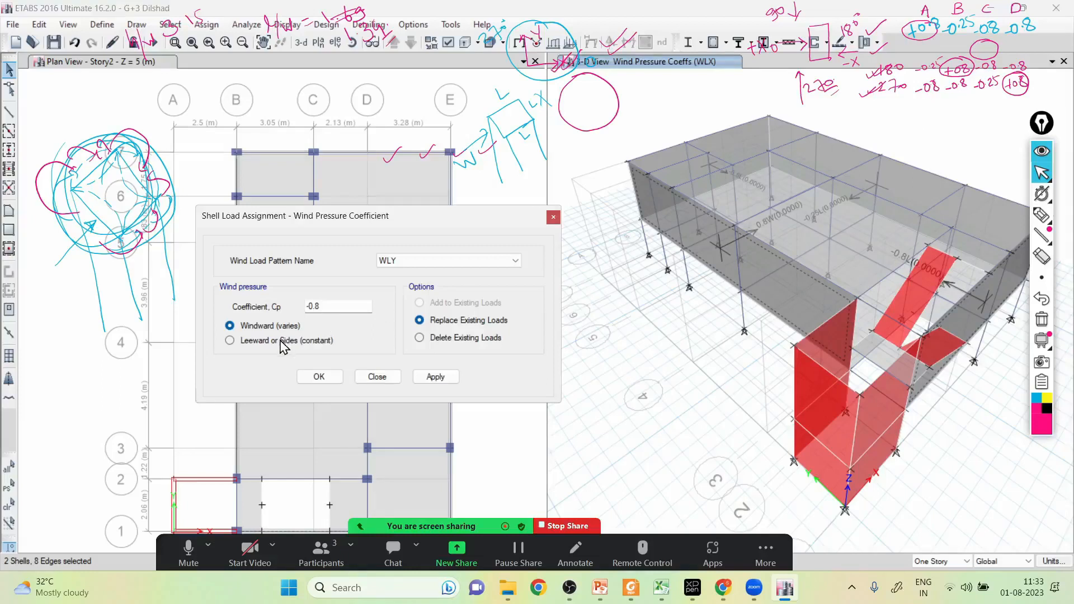
{"action": "left_click", "coordinate": [435, 376]}
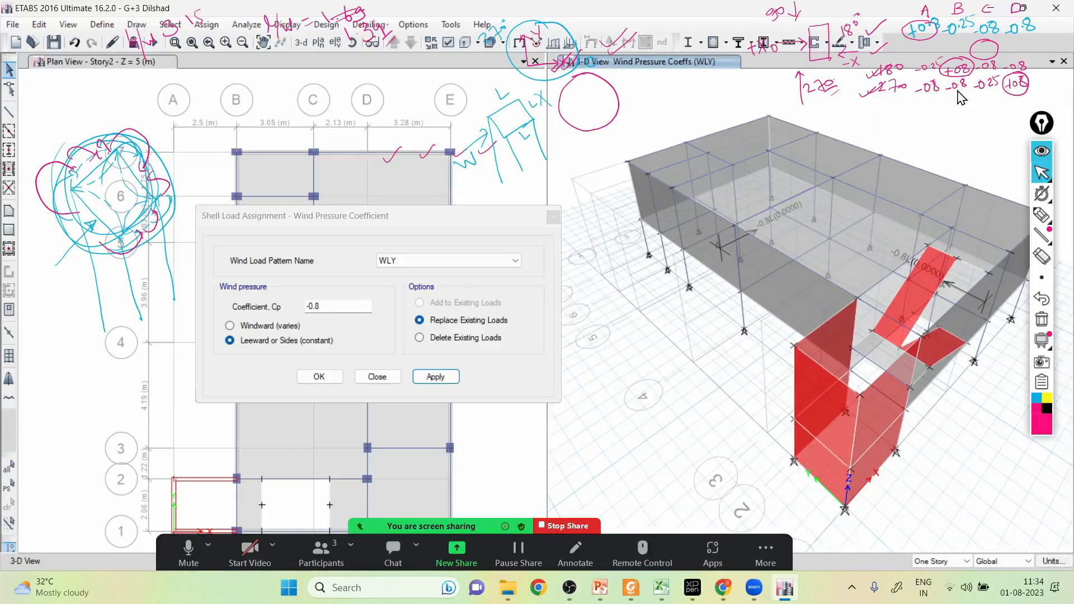
- For WLY, apply Leeward or Sides coefficients of Cp -0.8 to the grid E wall and Cp -0.25 to the grid 7 wall
{"action": "left_click", "coordinate": [892, 190]}
{"action": "left_click", "coordinate": [442, 378]}
{"action": "left_click", "coordinate": [729, 151]}
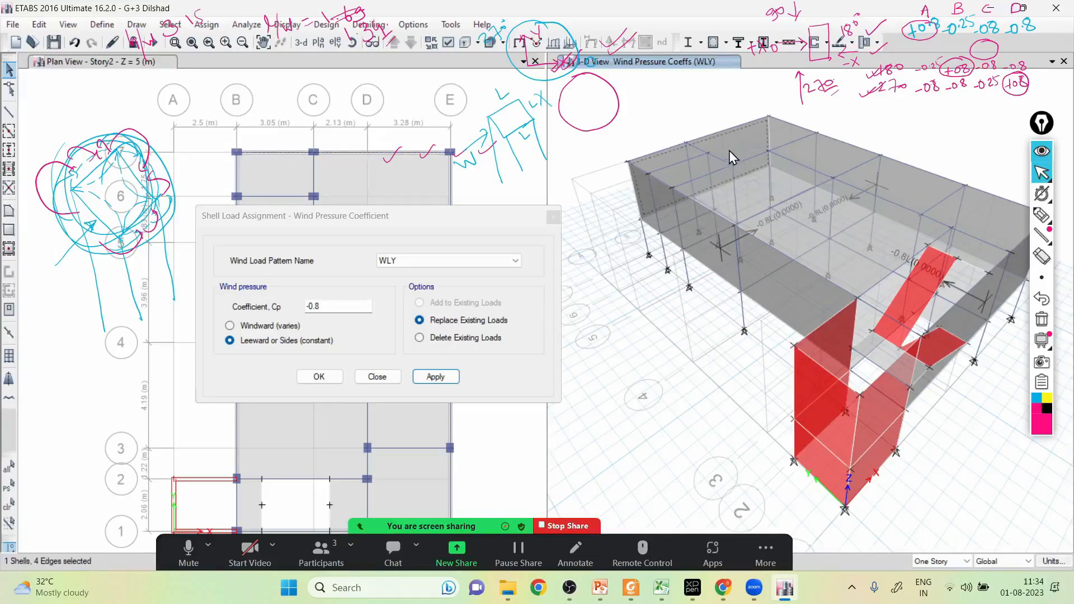
{"action": "left_click", "coordinate": [366, 307]}
{"action": "key", "text": "BackSpace"}
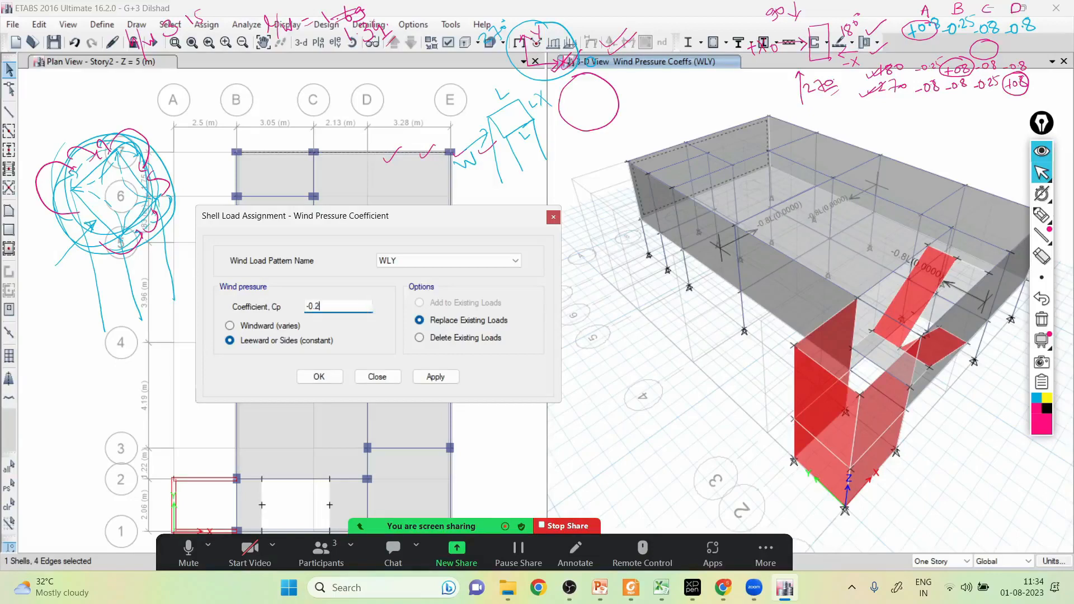
{"action": "left_click", "coordinate": [434, 376]}
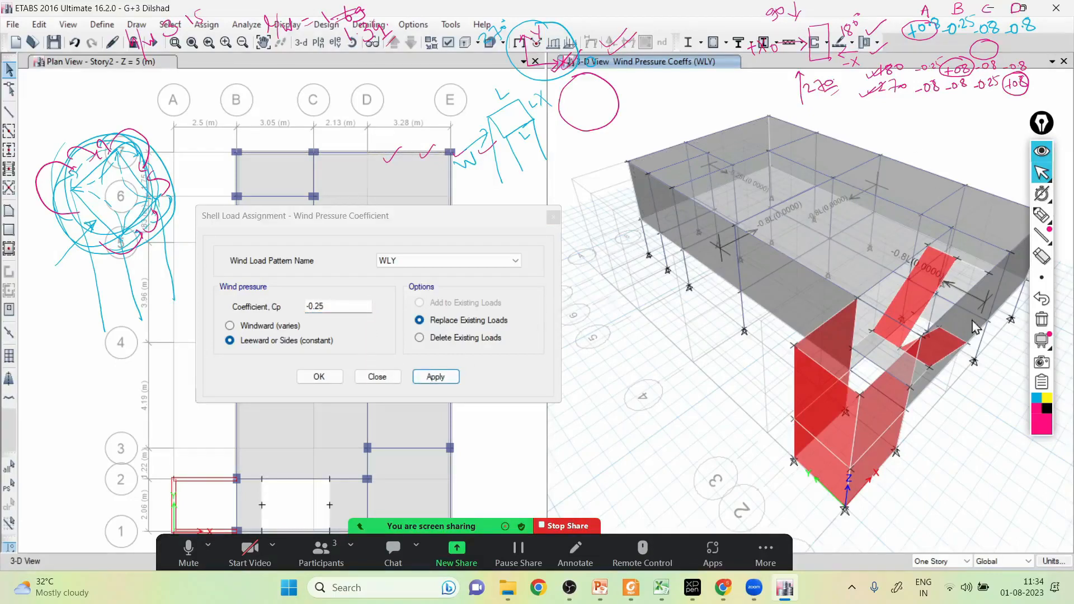
- Replace the grid 1 wall's WLY coefficient with Cp -0.8 as Windward and finish the wind pressure assignment
{"action": "left_click", "coordinate": [1011, 286]}
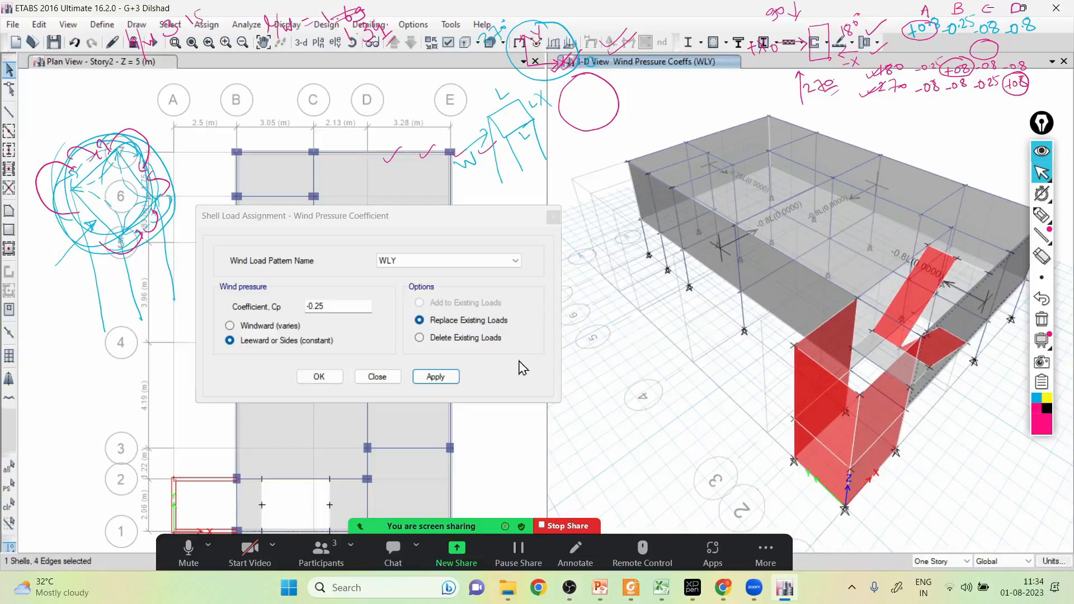
{"action": "left_click", "coordinate": [339, 308]}
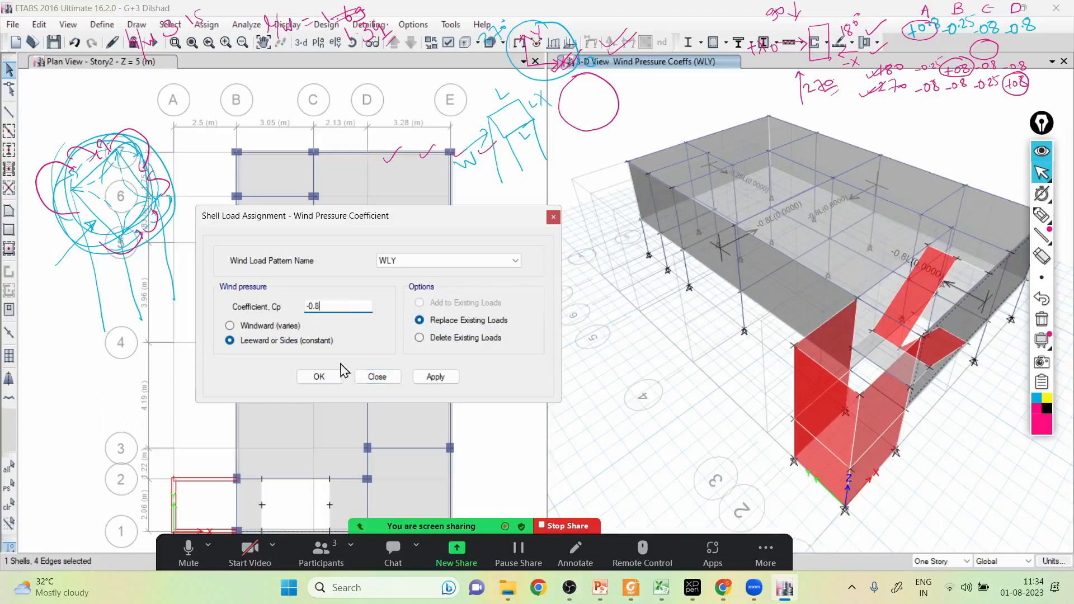
{"action": "left_click", "coordinate": [280, 327]}
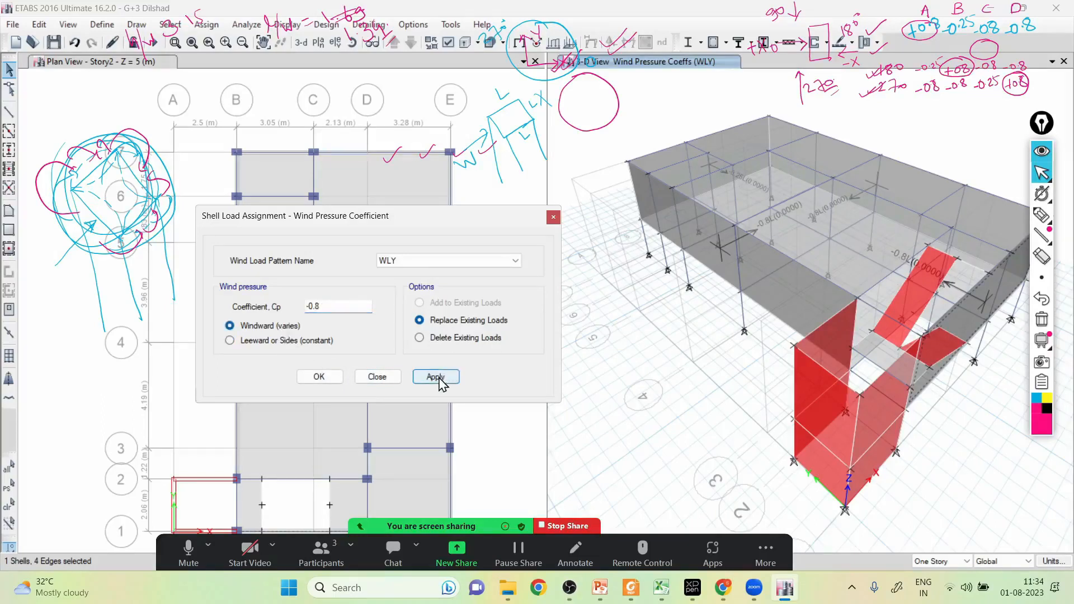
{"action": "left_click", "coordinate": [436, 377]}
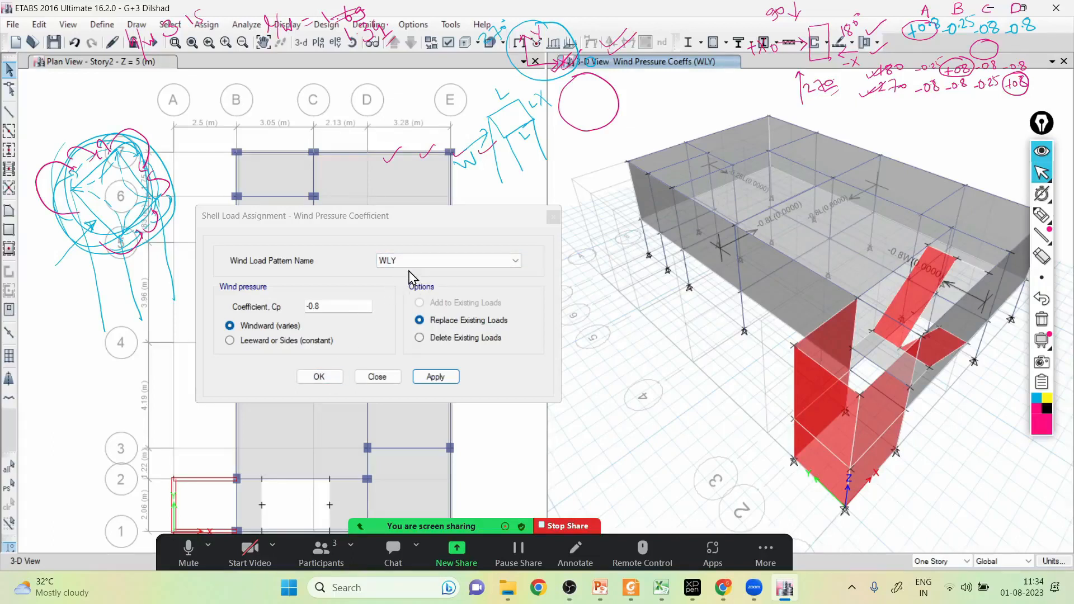
{"action": "left_click", "coordinate": [319, 378]}
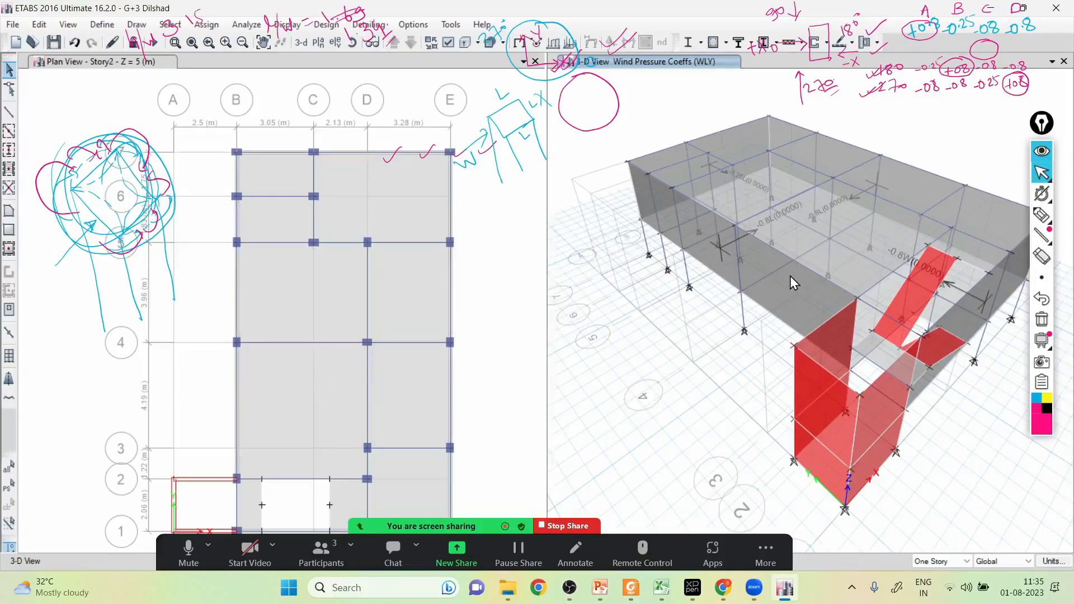
- Inspect the load assignments of the grid B wall for patterns WLX and WLY in its object information
{"action": "left_click", "coordinate": [790, 277]}
{"action": "right_click", "coordinate": [790, 277]}
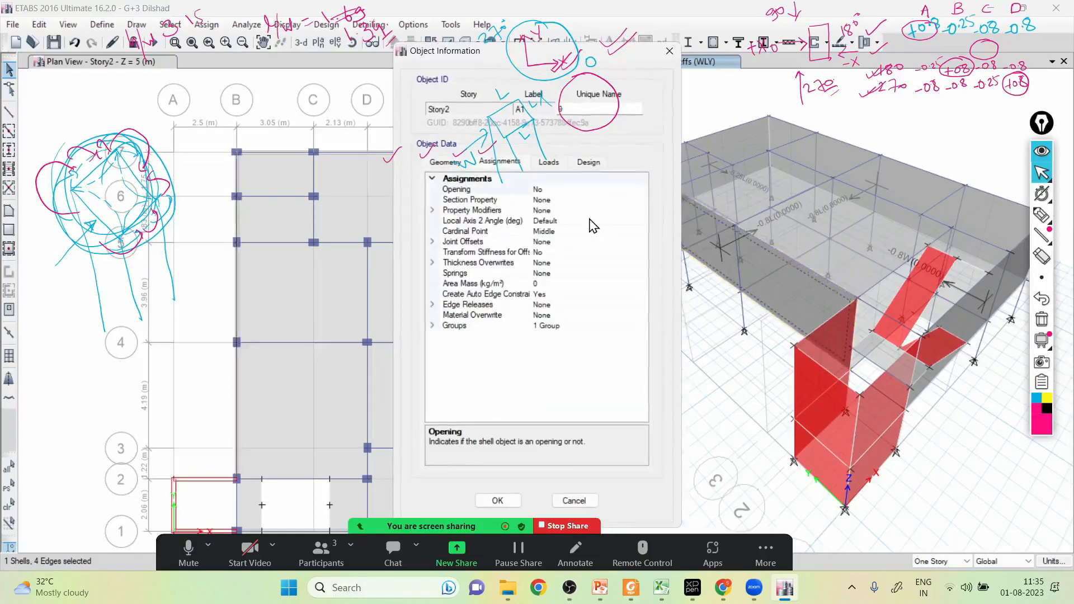
{"action": "left_click", "coordinate": [548, 161]}
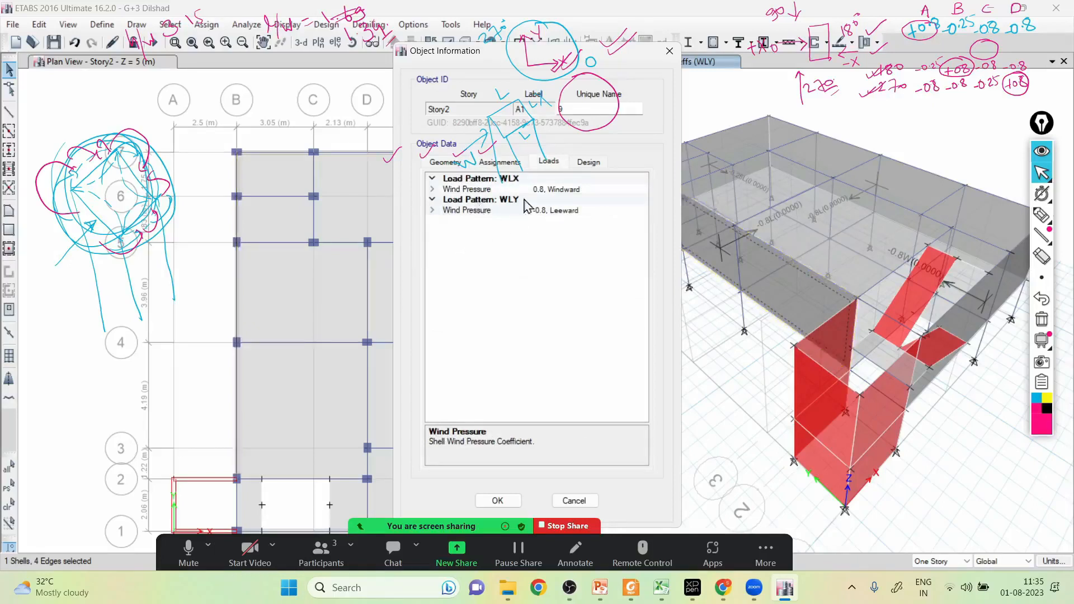